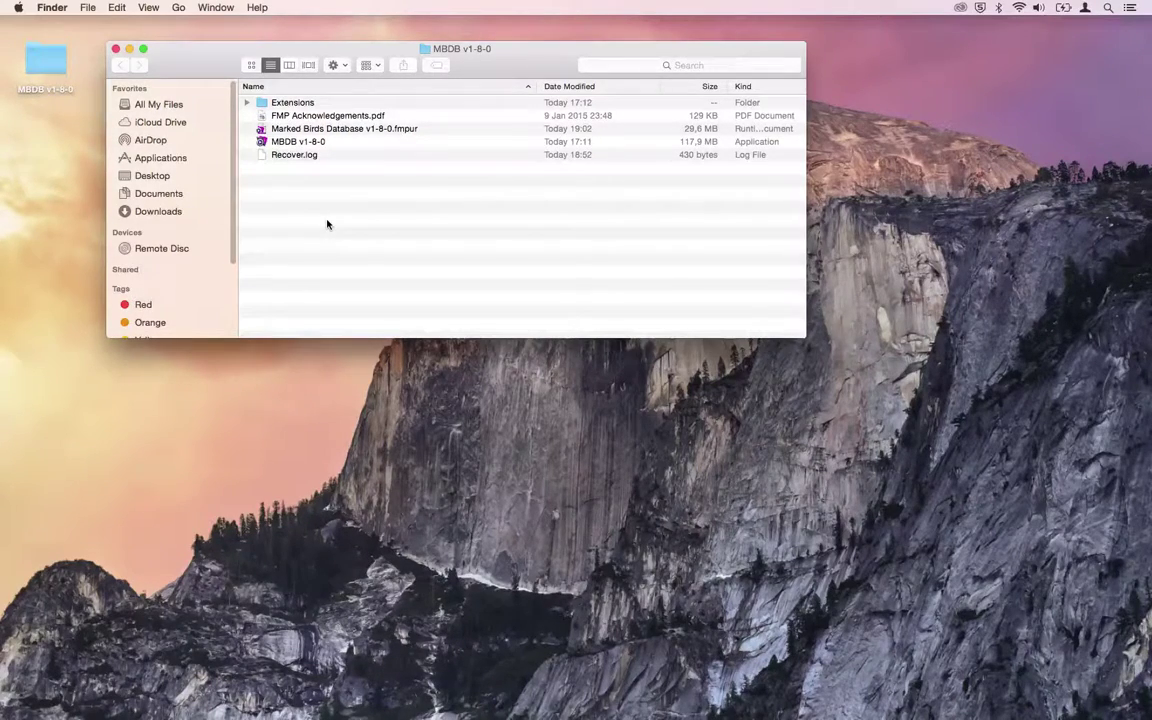
Step: Launch the MBDB v1-8-0 application from its Finder folder
{"action": "left_click", "coordinate": [335, 143]}
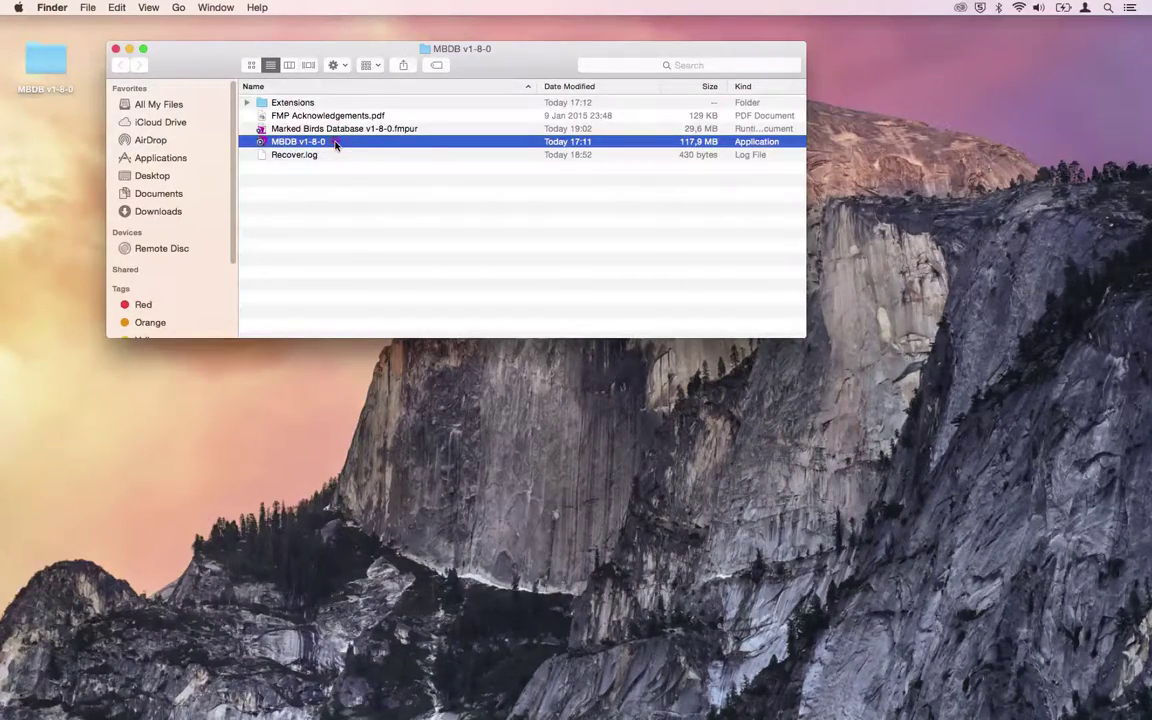
{"action": "double_click", "coordinate": [335, 143]}
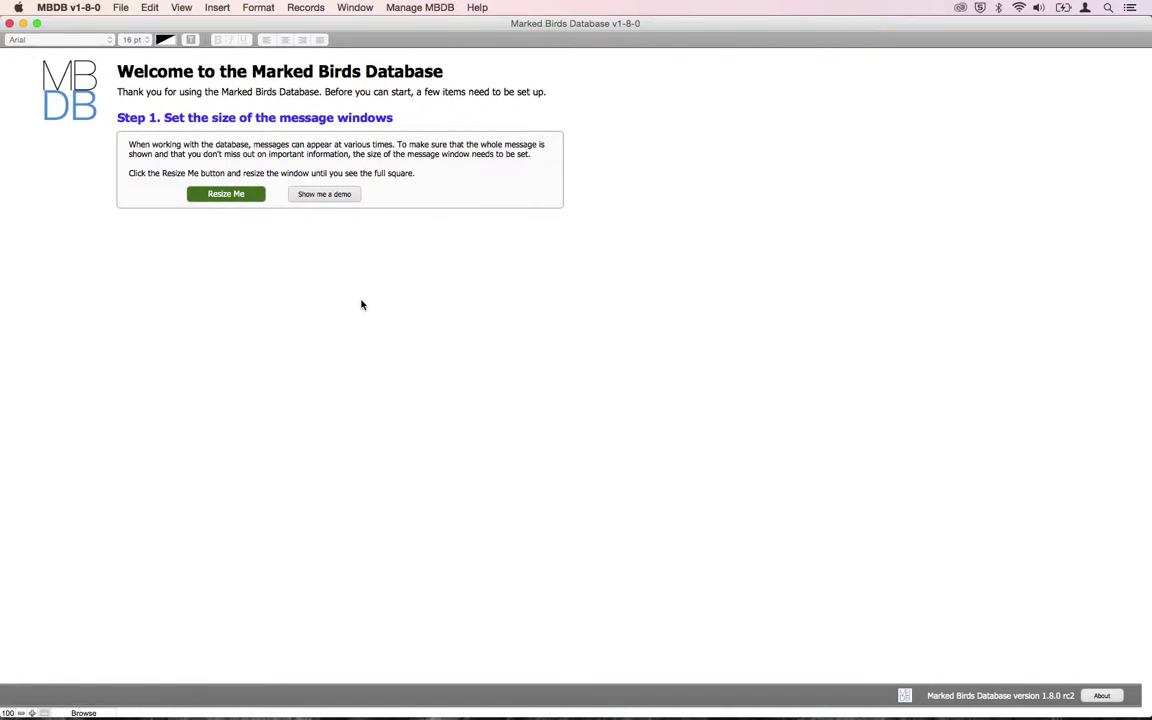
Step: Enlarge the test message window until the full square shows, then start an empty database as a new user
{"action": "left_click", "coordinate": [254, 194]}
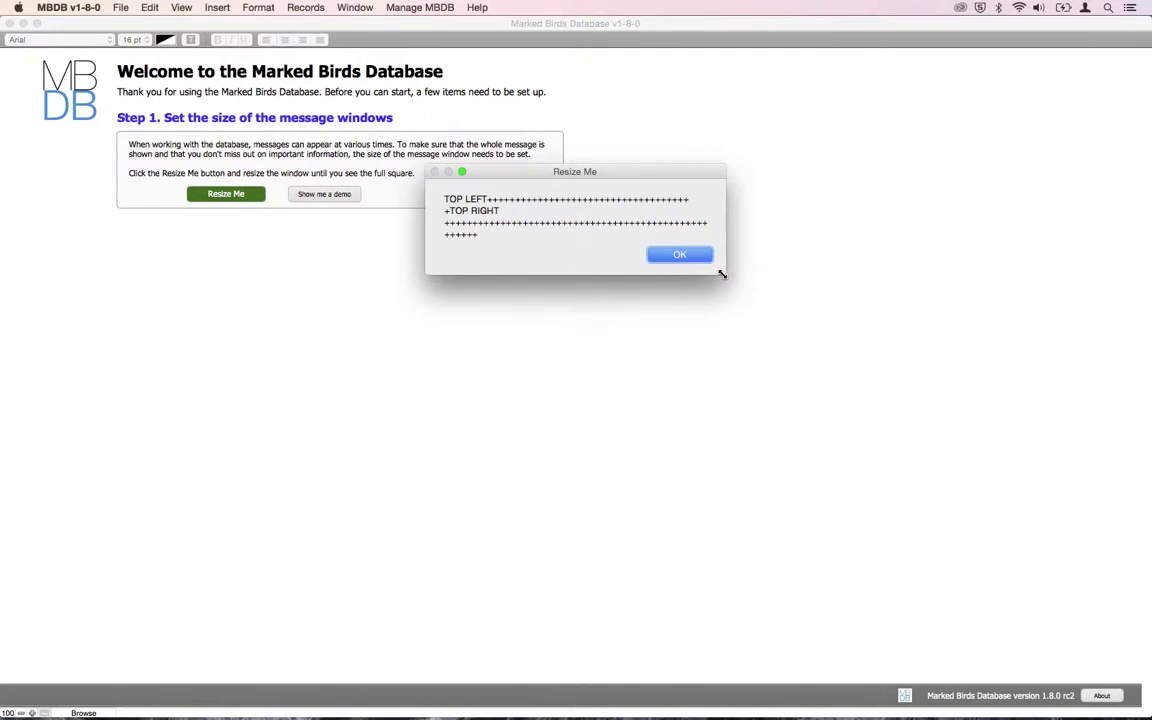
{"action": "left_click_drag", "start_coordinate": [723, 271], "coordinate": [790, 404]}
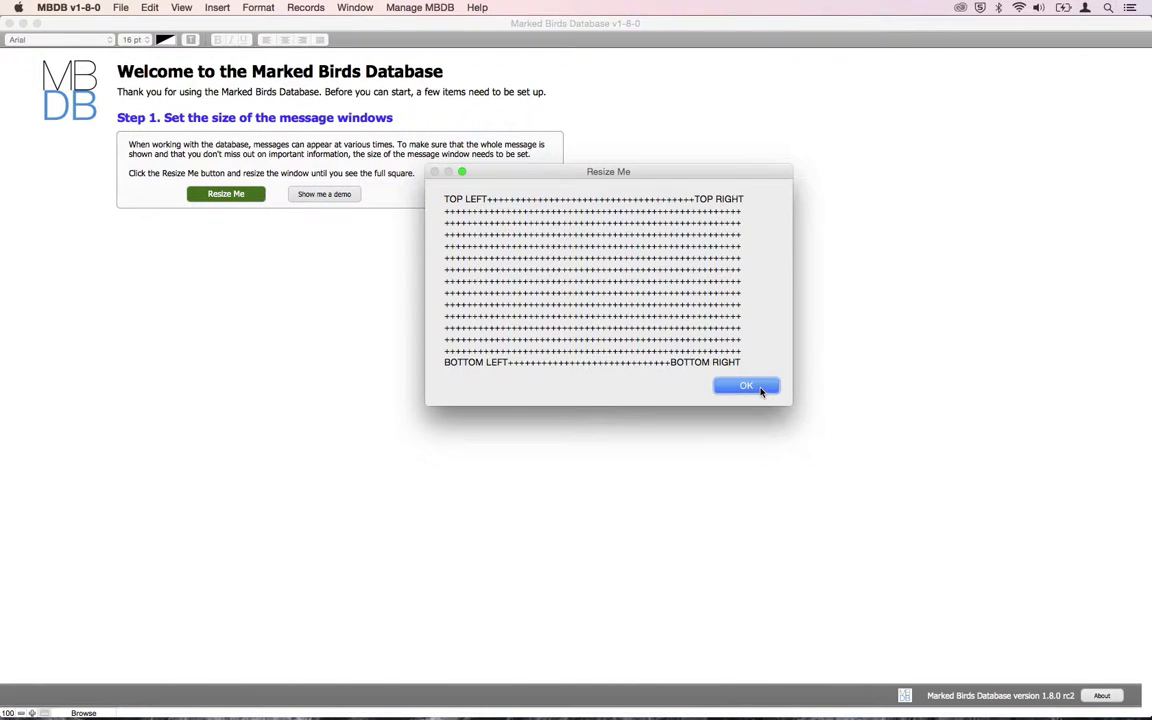
{"action": "left_click", "coordinate": [746, 386]}
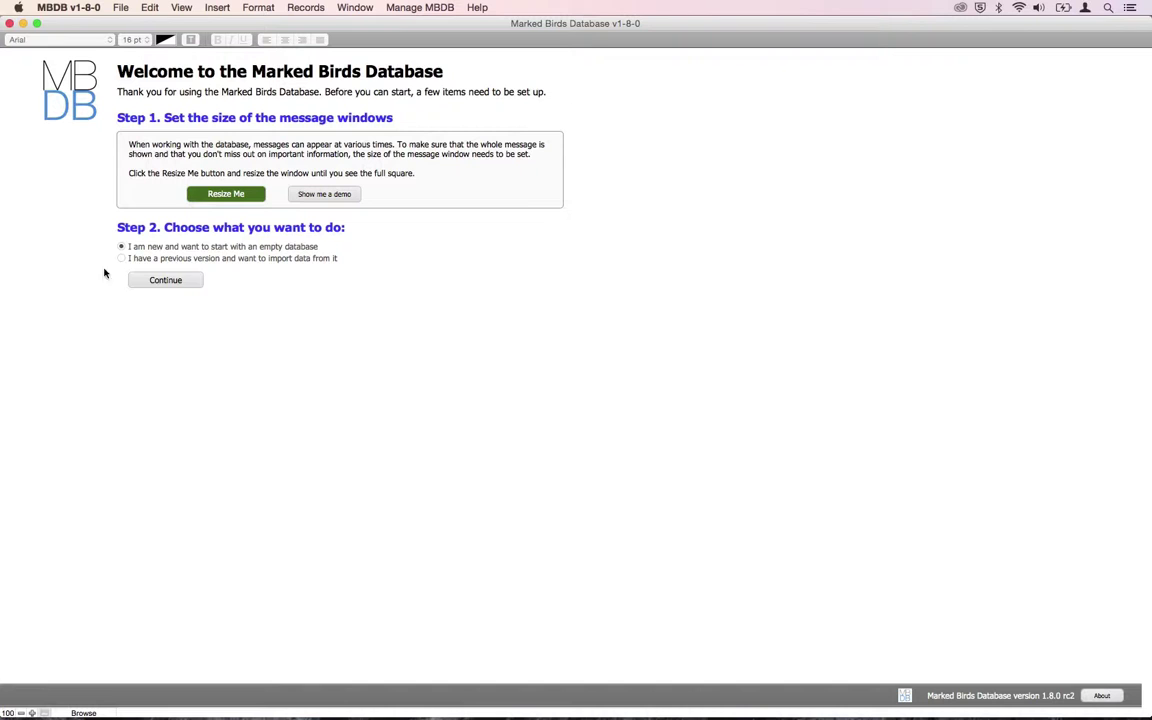
{"action": "left_click", "coordinate": [190, 281]}
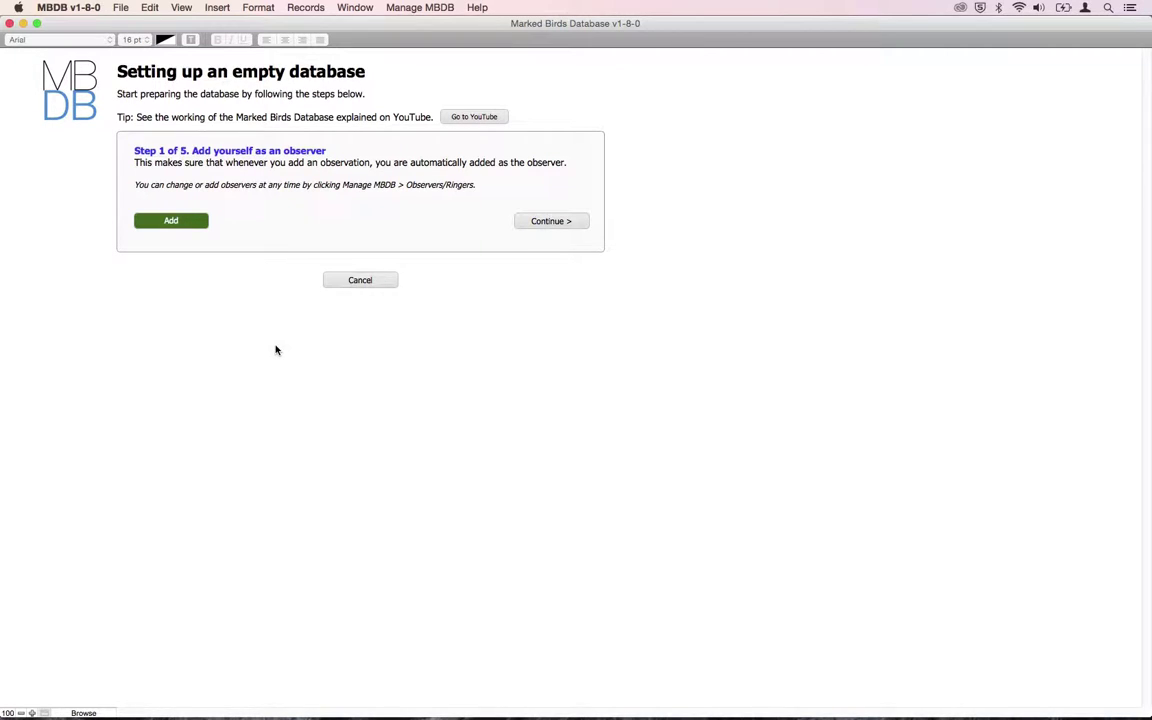
Step: Add yourself as an observer with first and last name, Dutch nationality, not a ringer, and save
{"action": "left_click", "coordinate": [190, 222]}
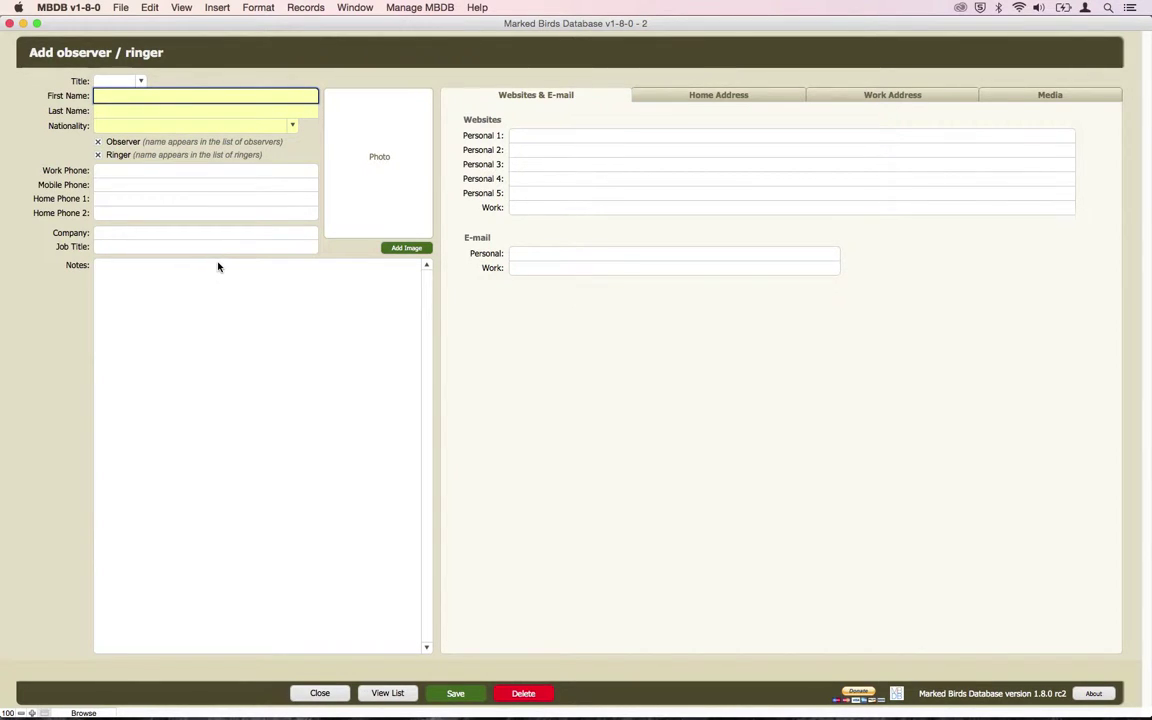
{"action": "type", "text": "Maart"}
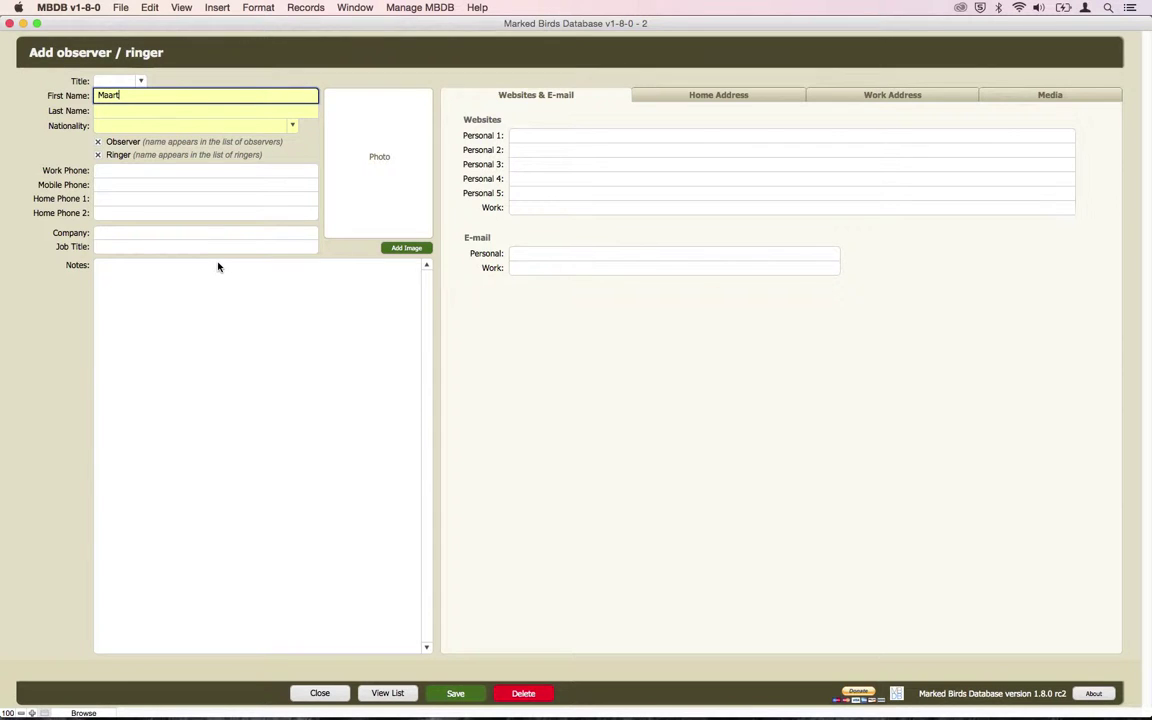
{"action": "type", "text": "en"}
{"action": "key", "text": "Tab"}
{"action": "type", "text": "vank"}
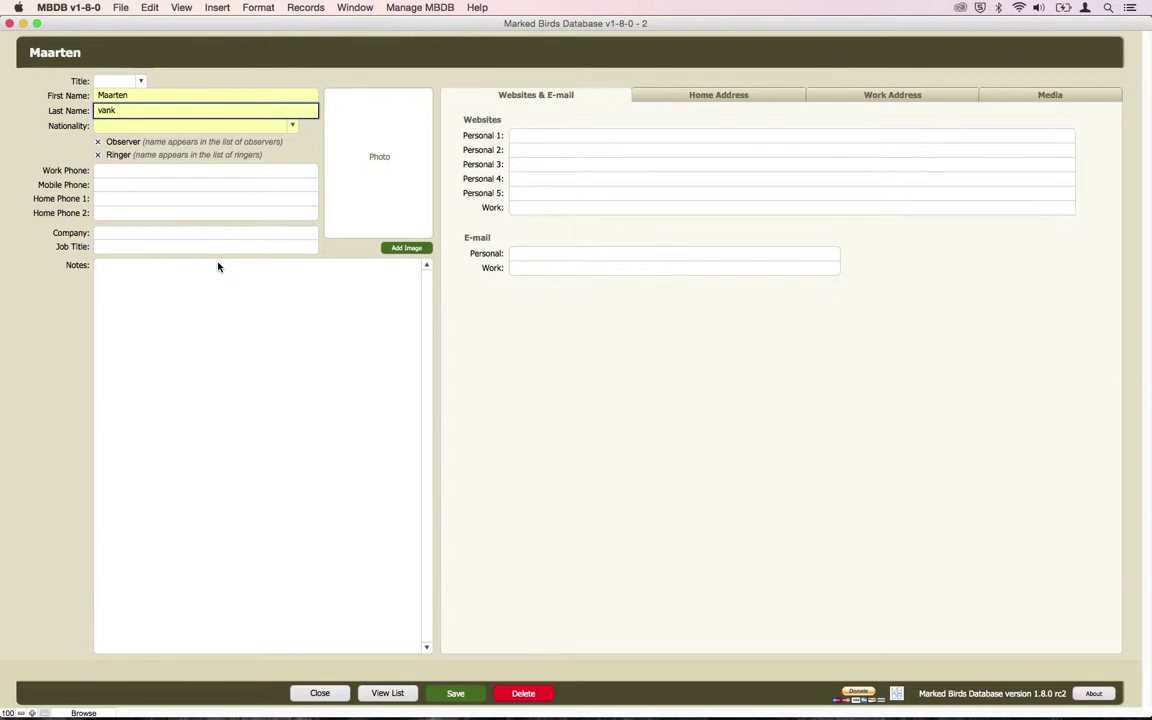
{"action": "key", "text": "BackSpace"}
{"action": "type", "text": "Kleinwee"}
{"action": "key", "text": "Tab"}
{"action": "type", "text": "dutch"}
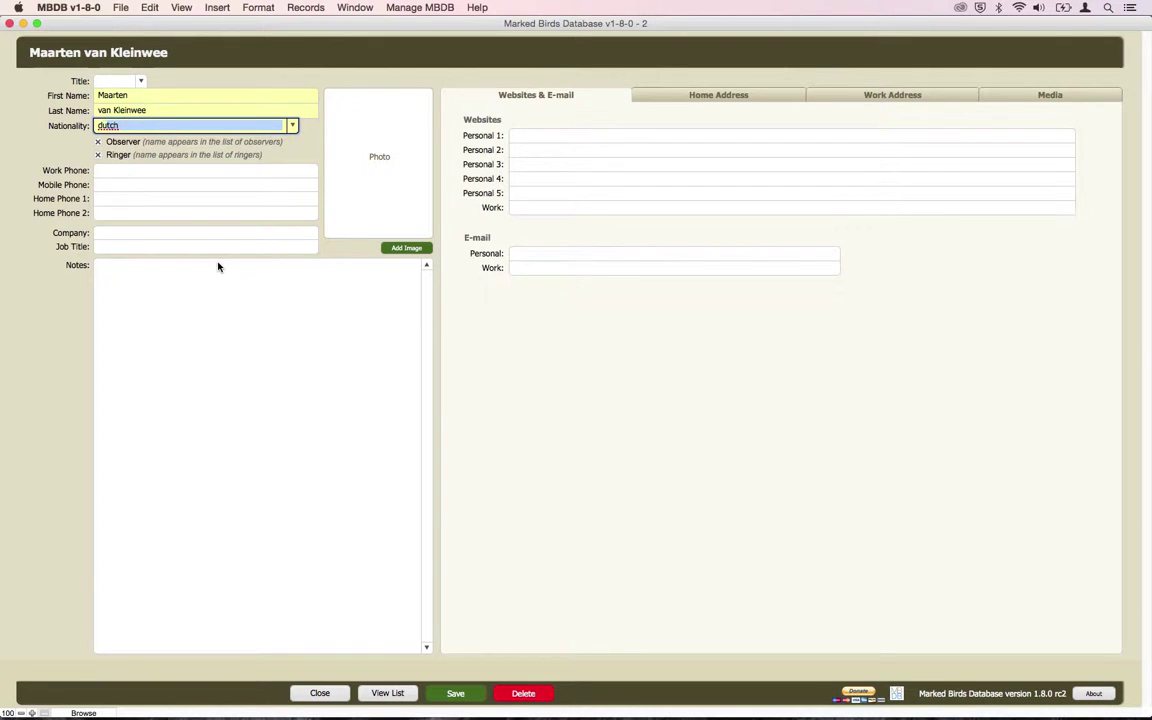
{"action": "key", "text": "Tab"}
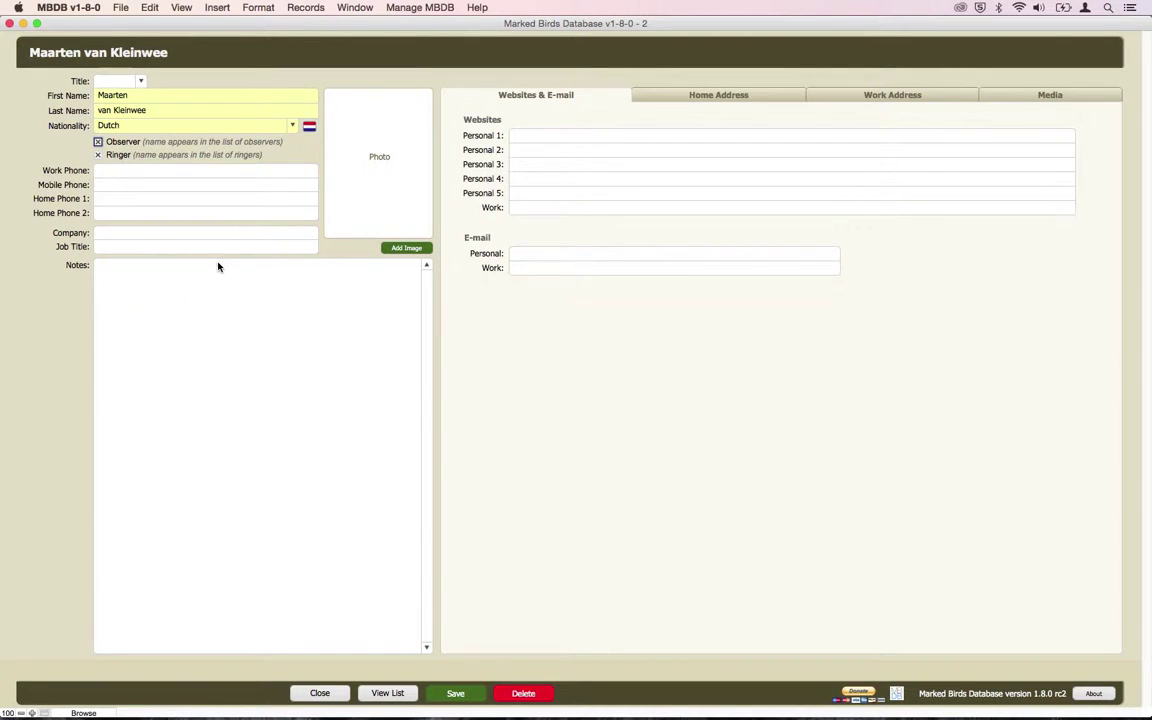
{"action": "left_click", "coordinate": [96, 154]}
{"action": "left_click", "coordinate": [455, 693]}
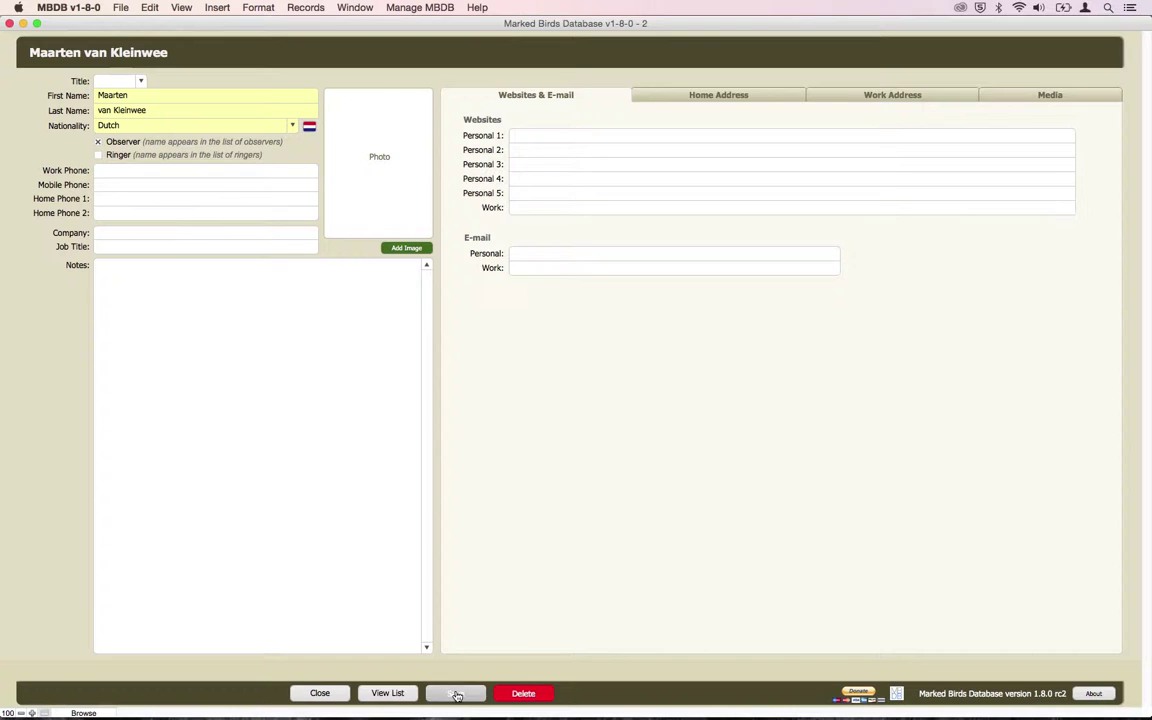
{"action": "left_click", "coordinate": [320, 693]}
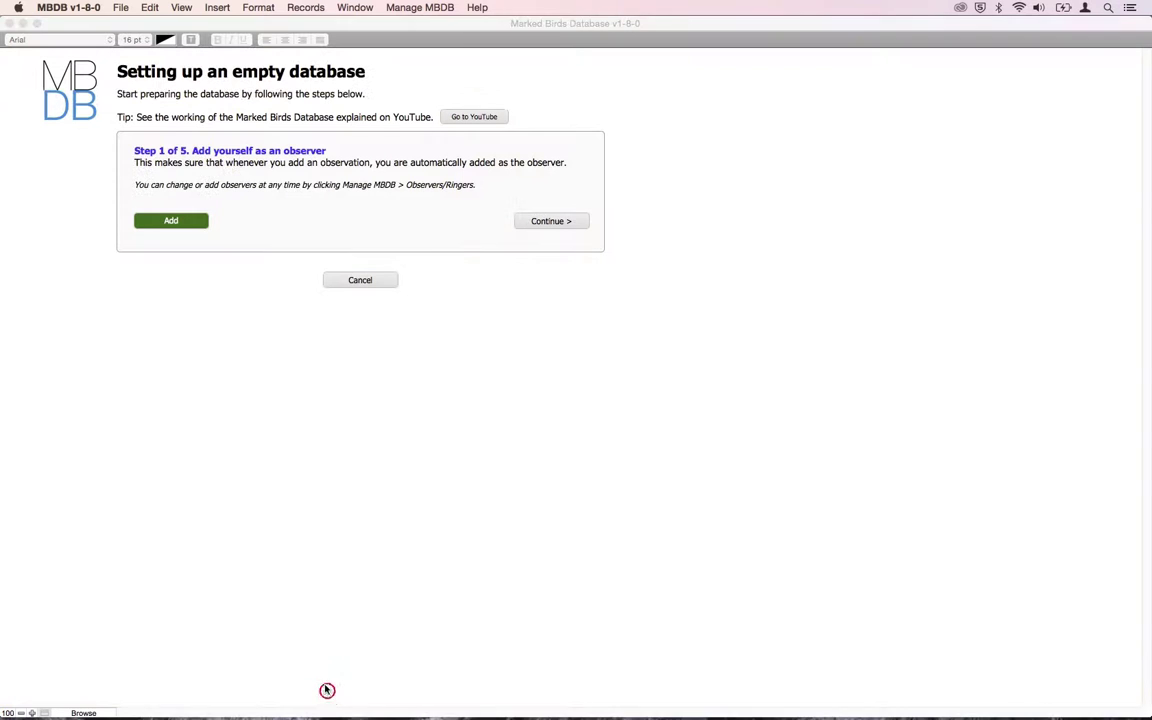
Step: Start a new bird species record named Herring Gull, scientific name Larus argentatus
{"action": "left_click", "coordinate": [529, 224]}
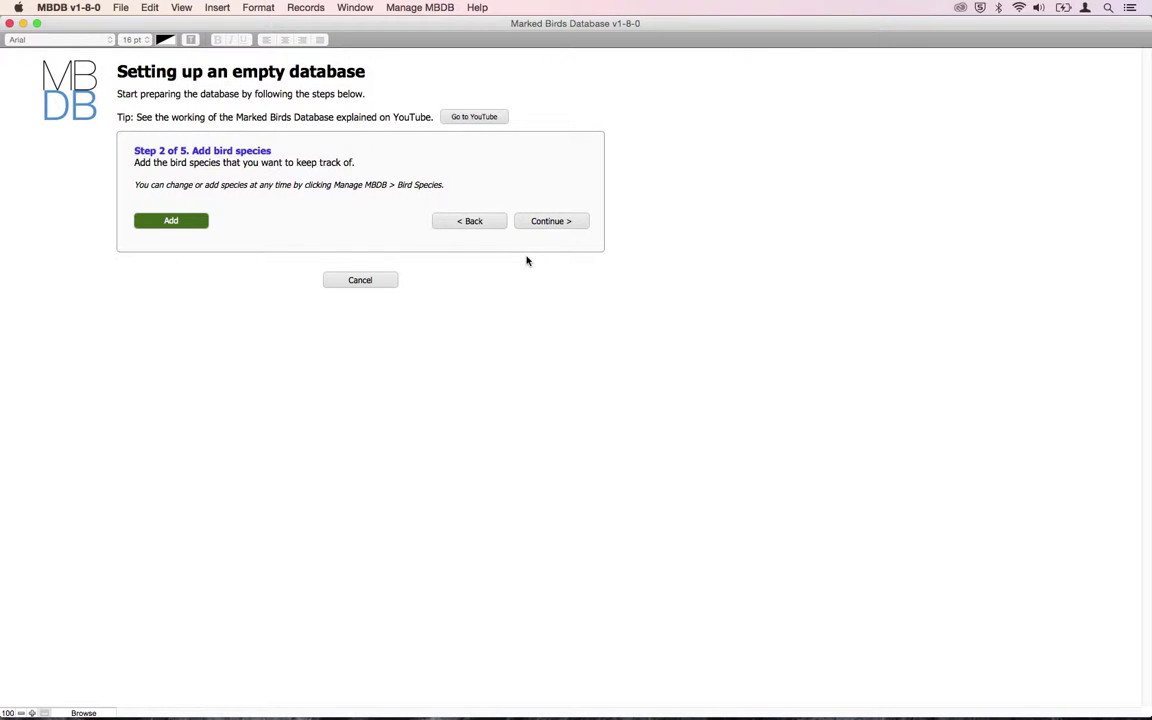
{"action": "left_click", "coordinate": [178, 222]}
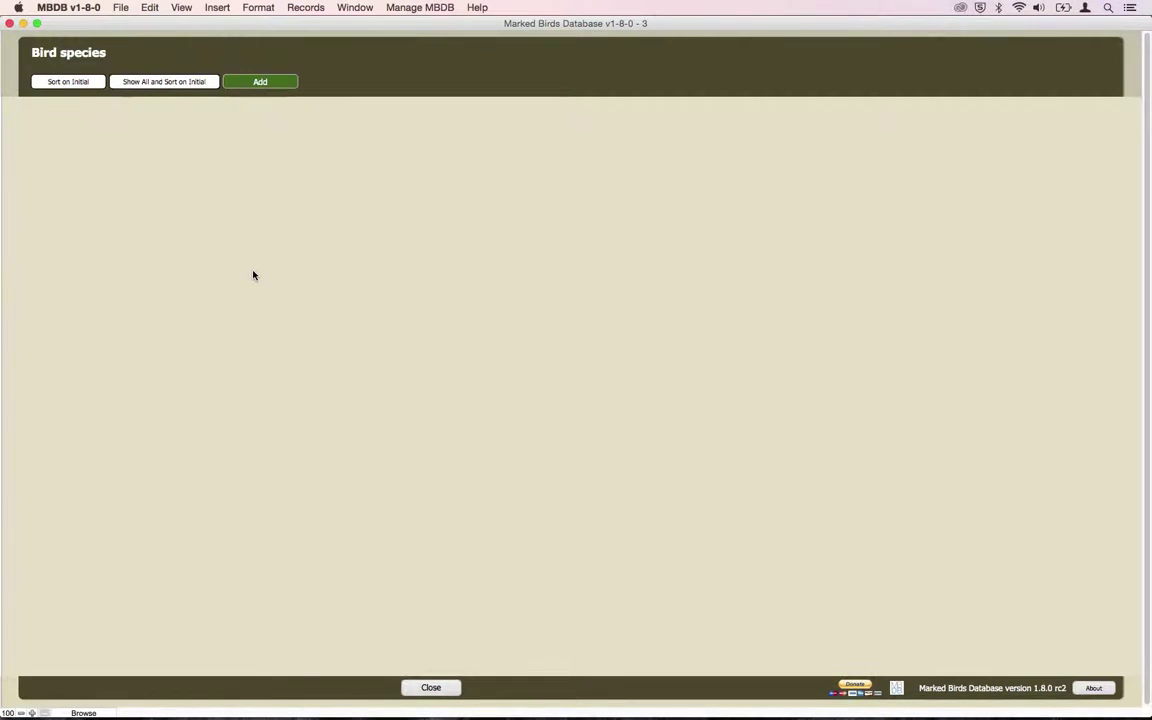
{"action": "left_click", "coordinate": [240, 82]}
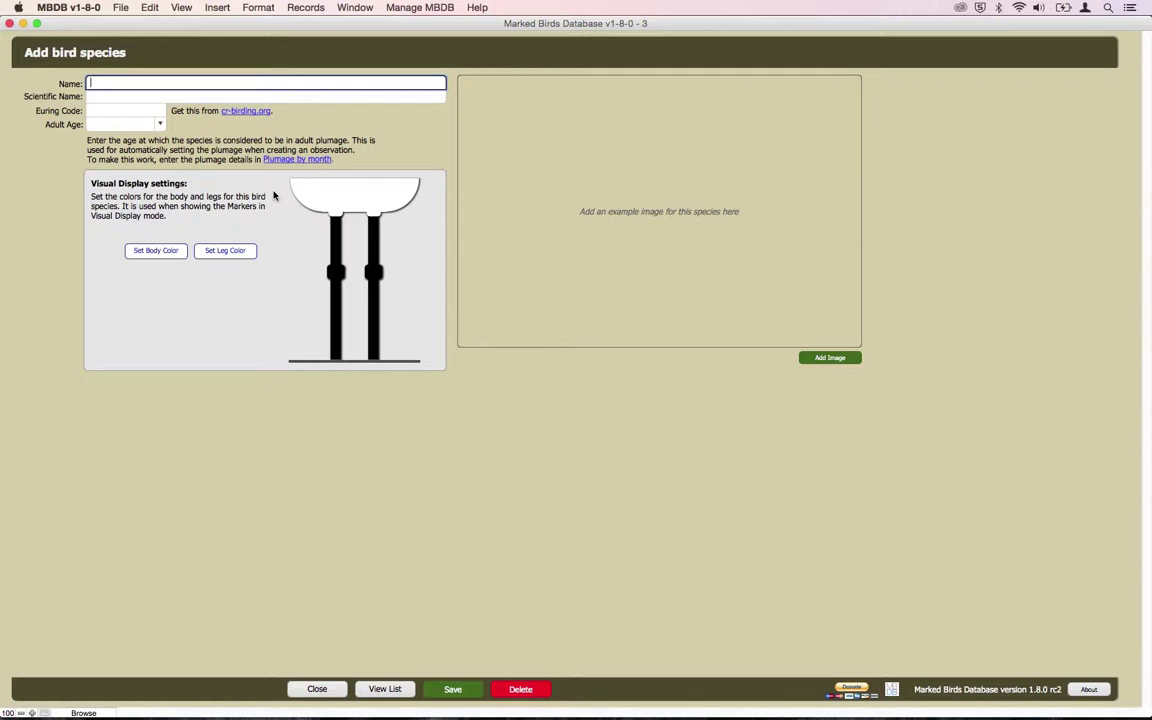
{"action": "type", "text": "Herring Gull"}
{"action": "key", "text": "Tab"}
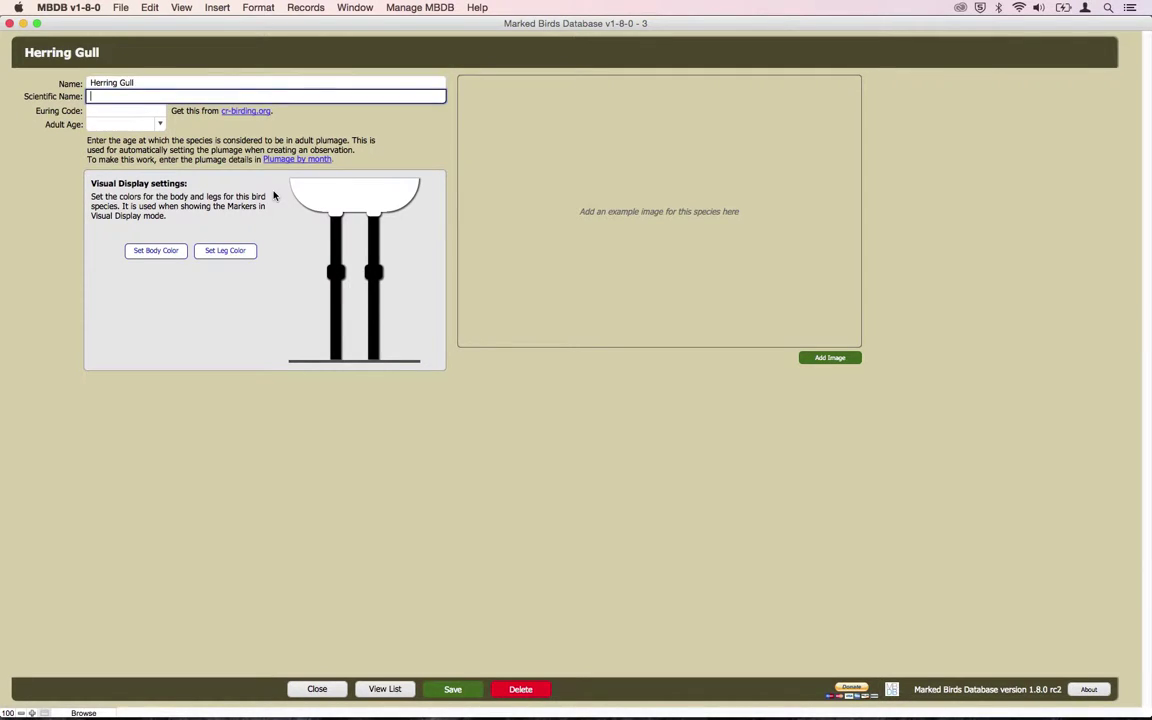
{"action": "type", "text": "Larus argentatus"}
Step: Set the Herring Gull's adult age to >4CY
{"action": "left_click", "coordinate": [143, 120]}
{"action": "left_click", "coordinate": [159, 124]}
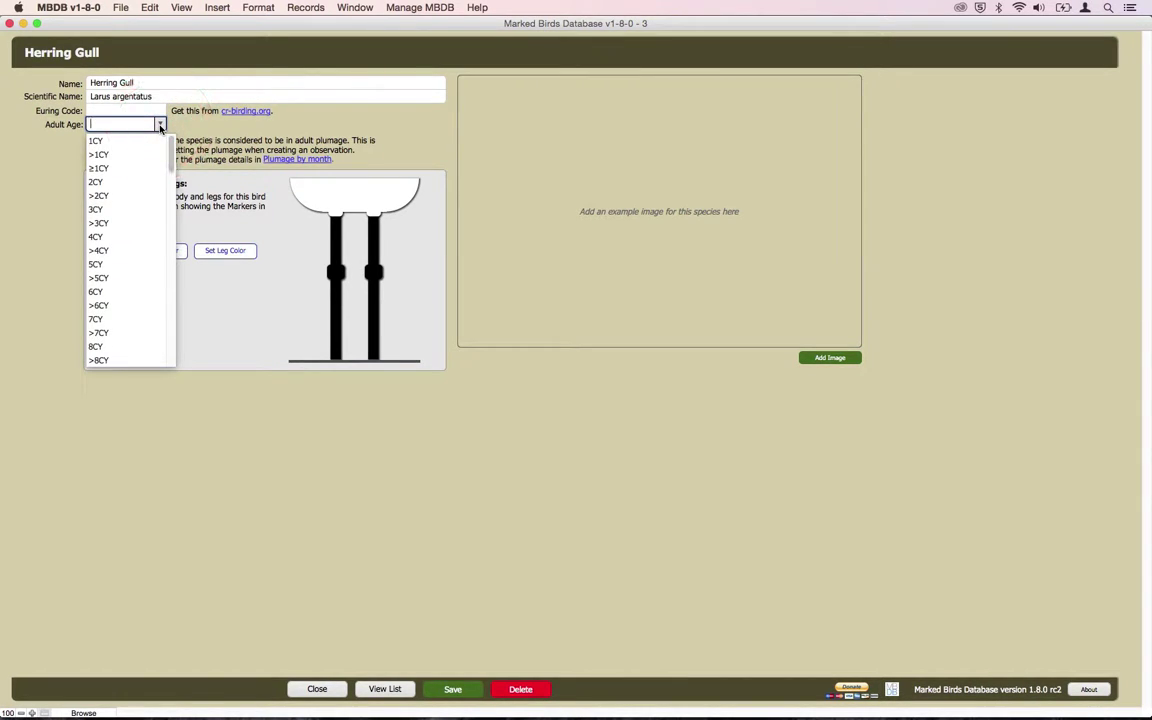
{"action": "left_click", "coordinate": [115, 251]}
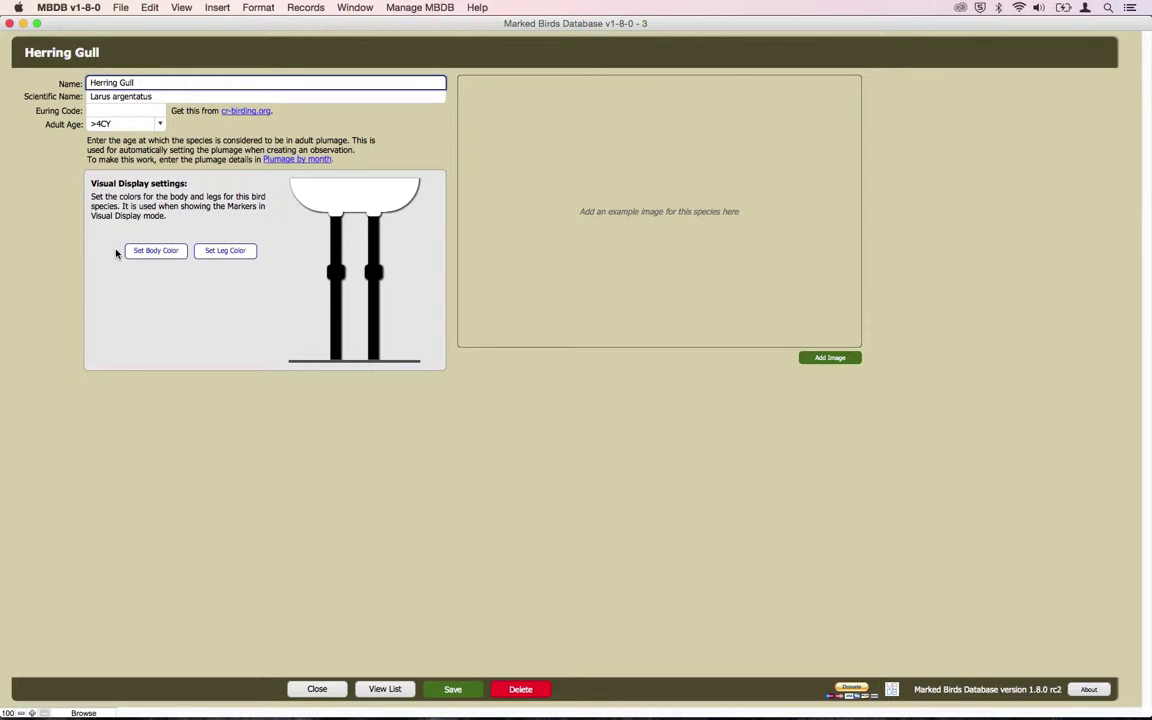
Step: Colour the bird's legs salmon red, then save and close the species record
{"action": "left_click", "coordinate": [177, 254]}
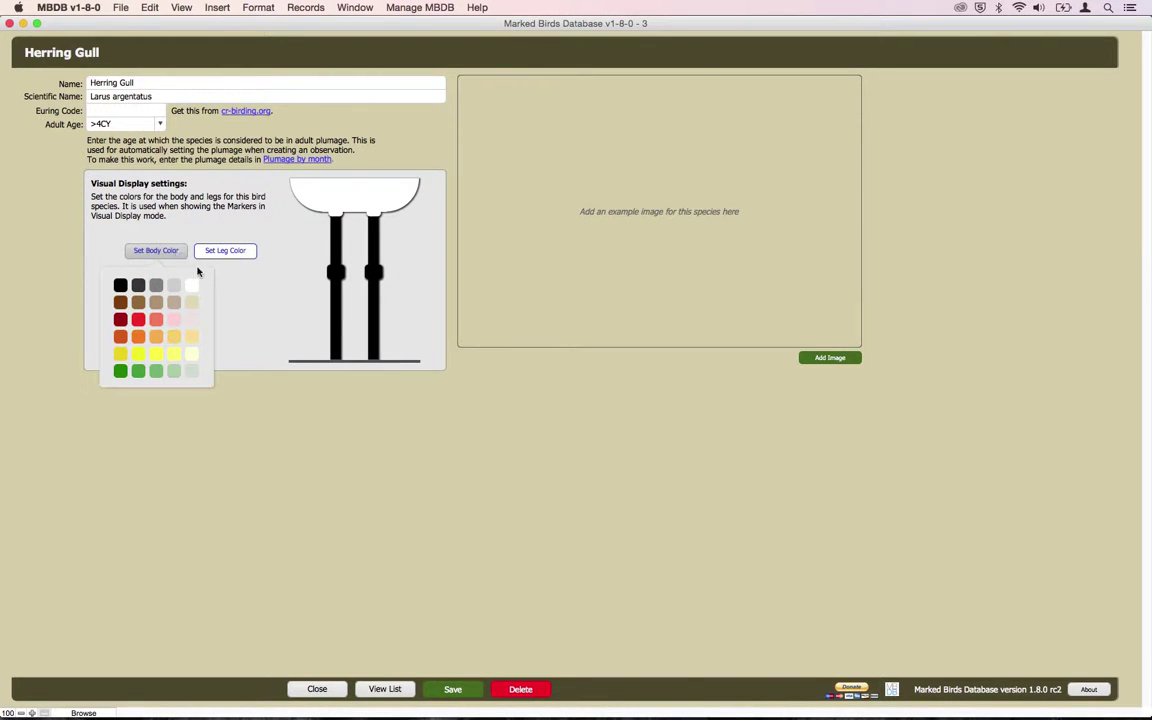
{"action": "left_click", "coordinate": [247, 253]}
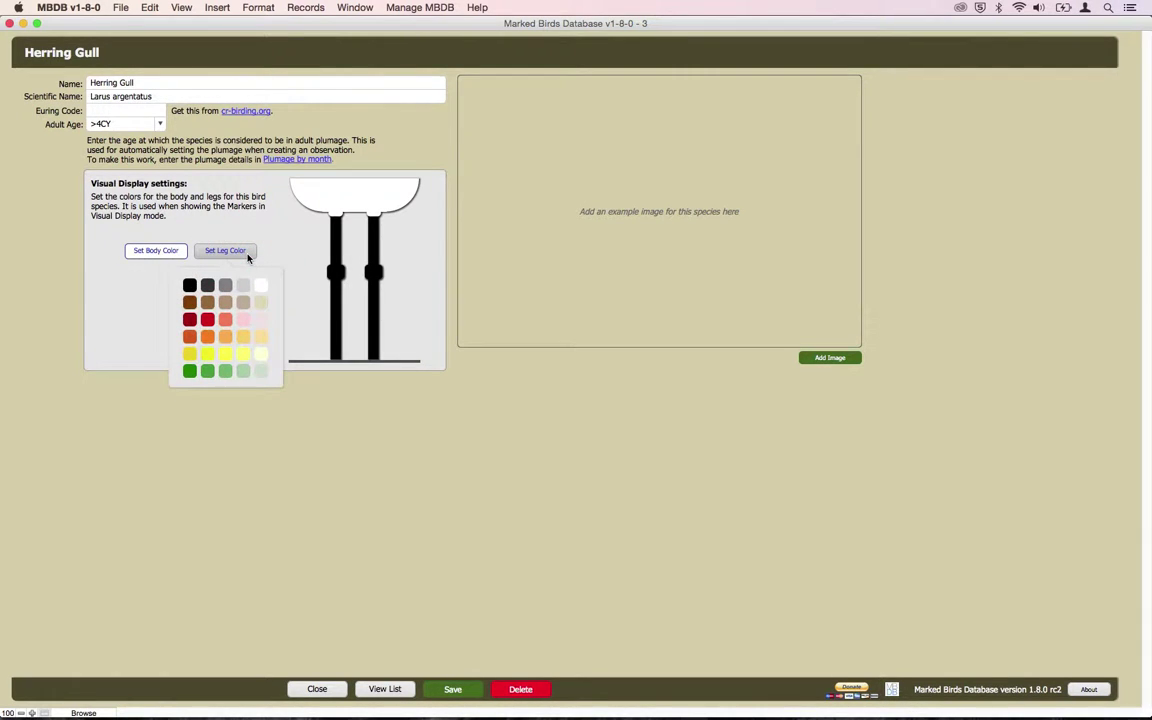
{"action": "left_click", "coordinate": [244, 321]}
{"action": "left_click", "coordinate": [226, 321]}
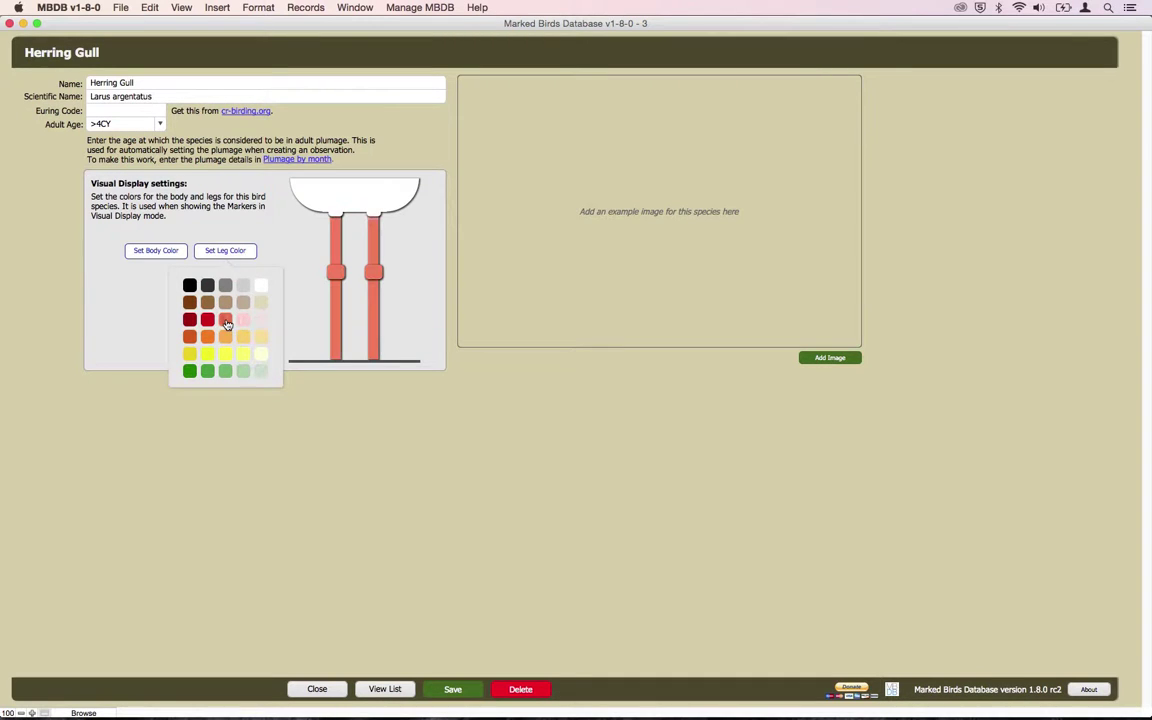
{"action": "left_click", "coordinate": [306, 319]}
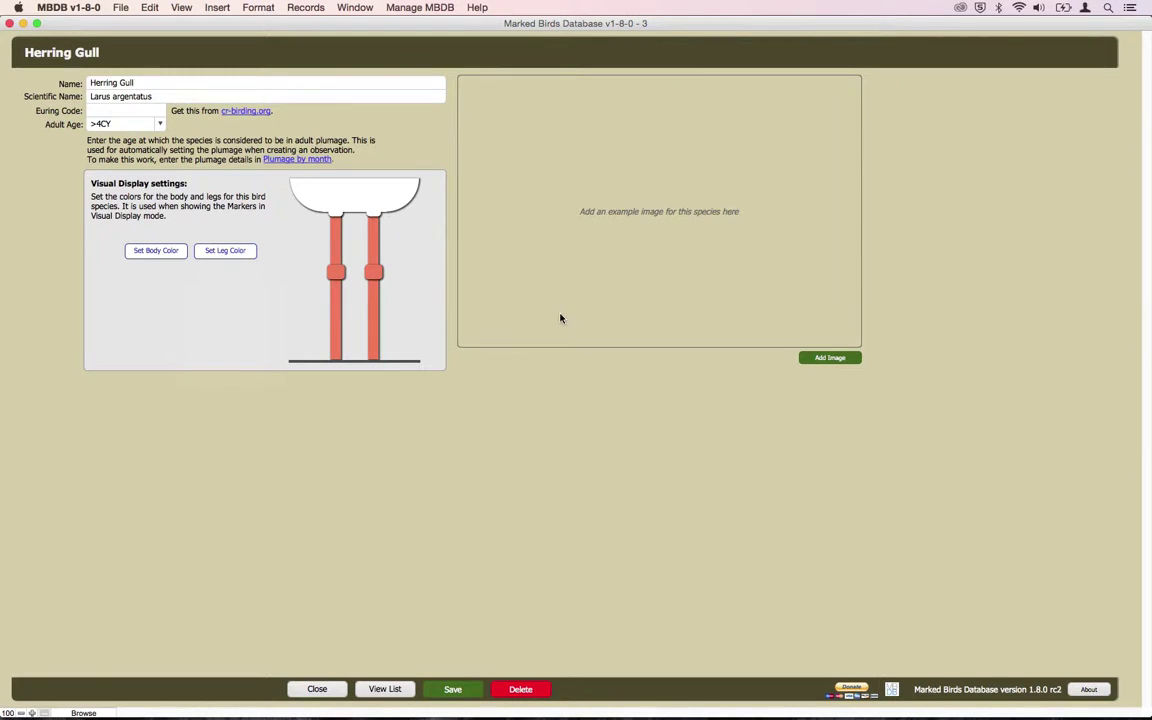
{"action": "left_click", "coordinate": [442, 692]}
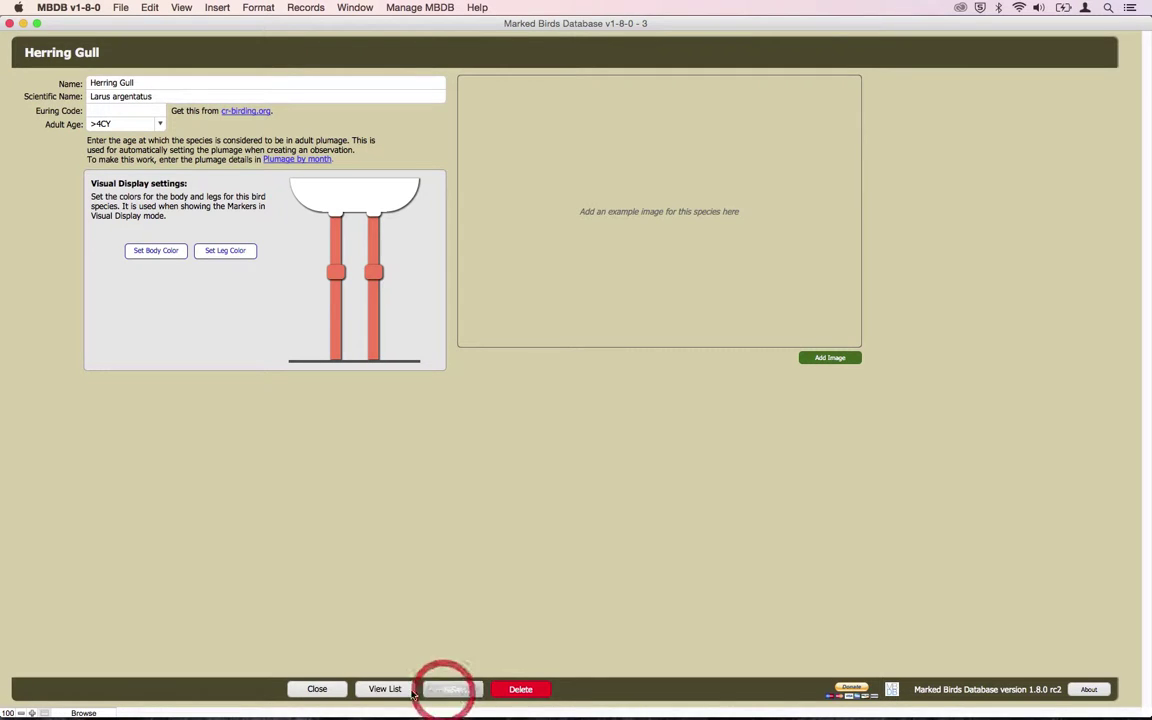
{"action": "left_click", "coordinate": [326, 692]}
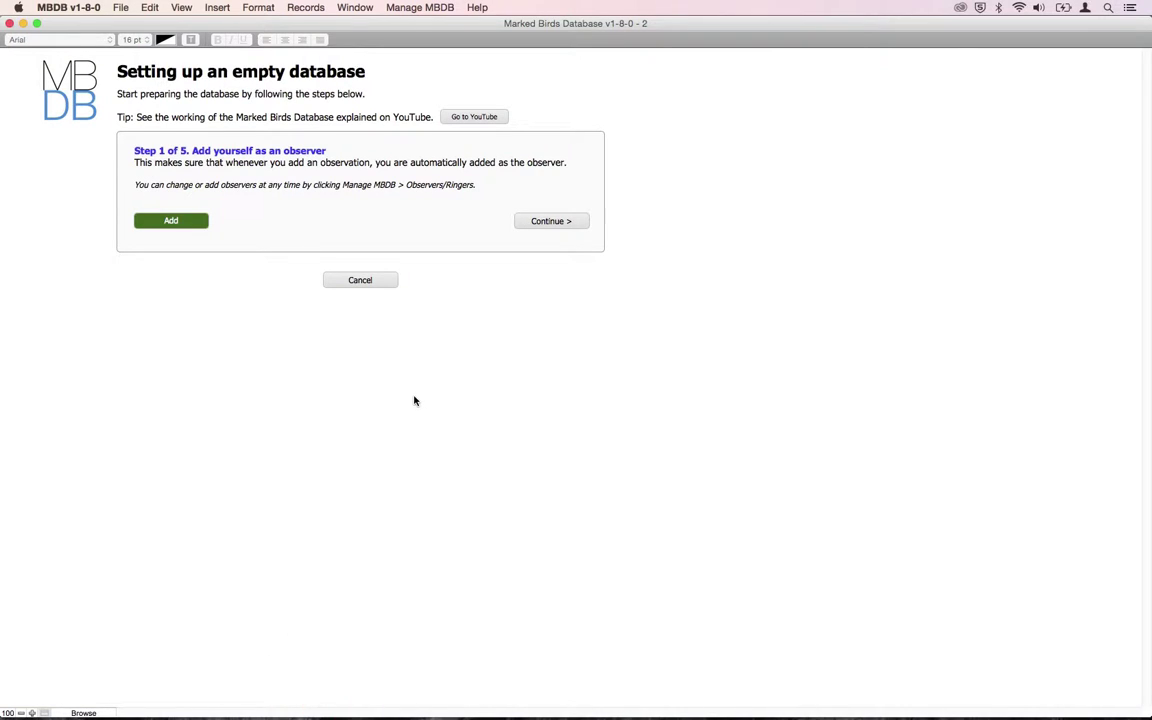
Step: Add ringing station Arnhem, country Netherlands, code NLA, then commit and close the form
{"action": "left_click", "coordinate": [535, 223]}
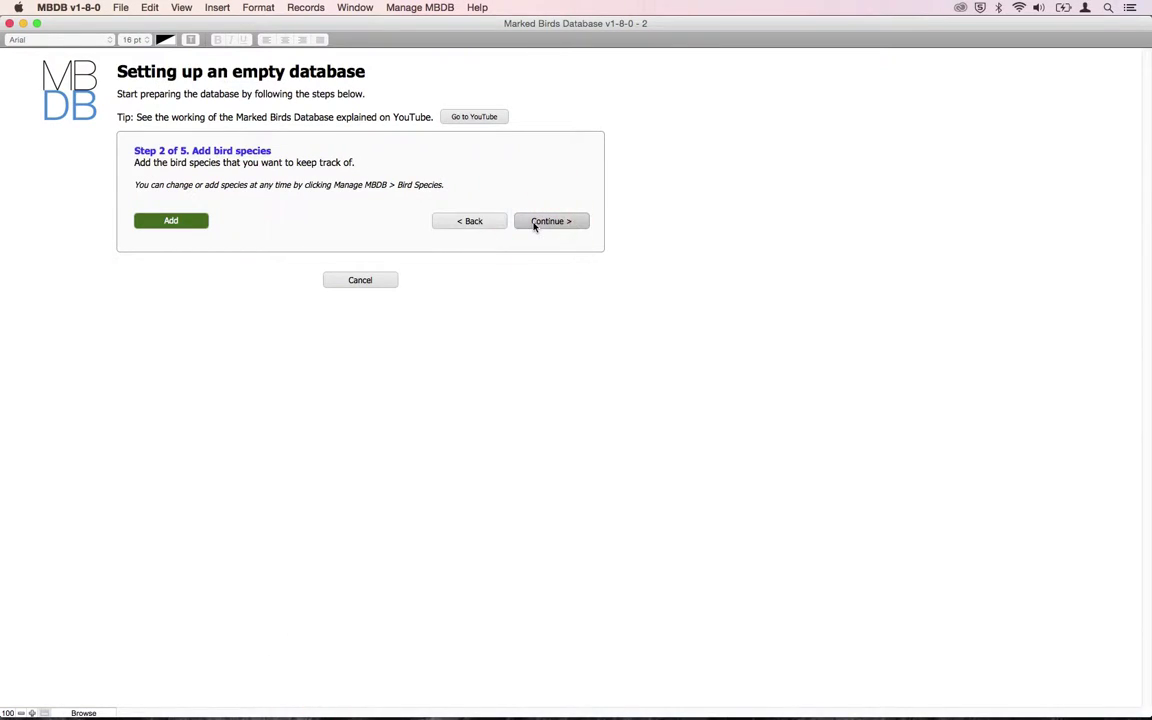
{"action": "left_click", "coordinate": [535, 223]}
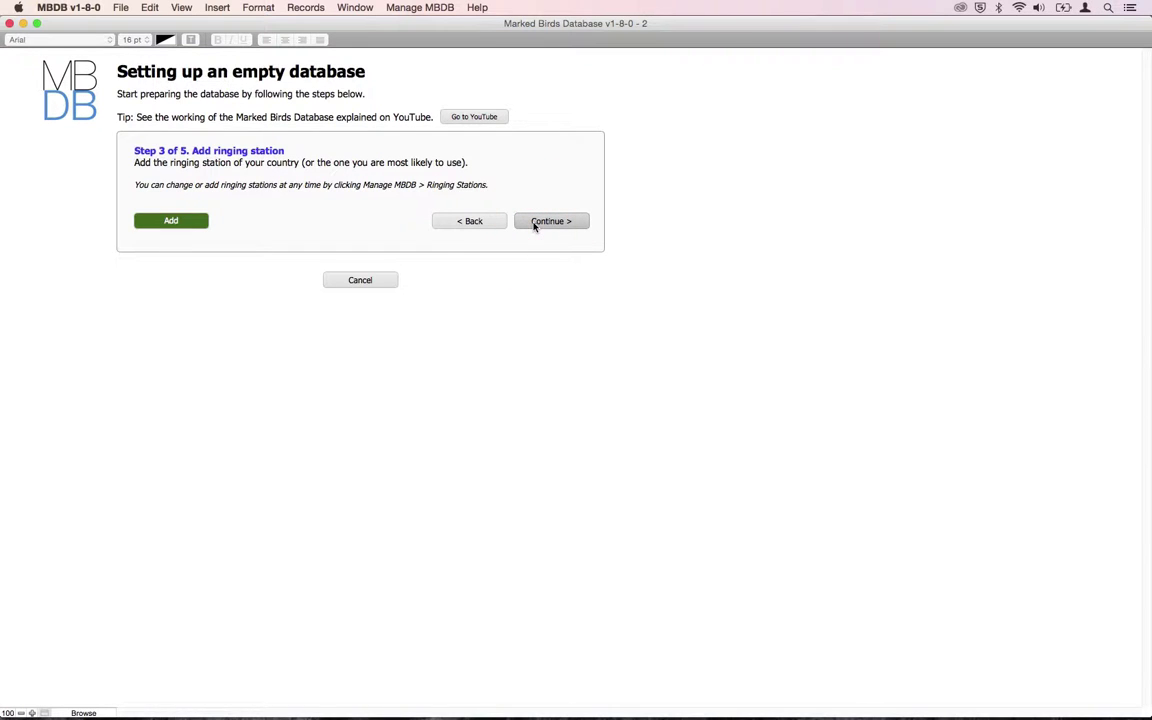
{"action": "left_click", "coordinate": [196, 222]}
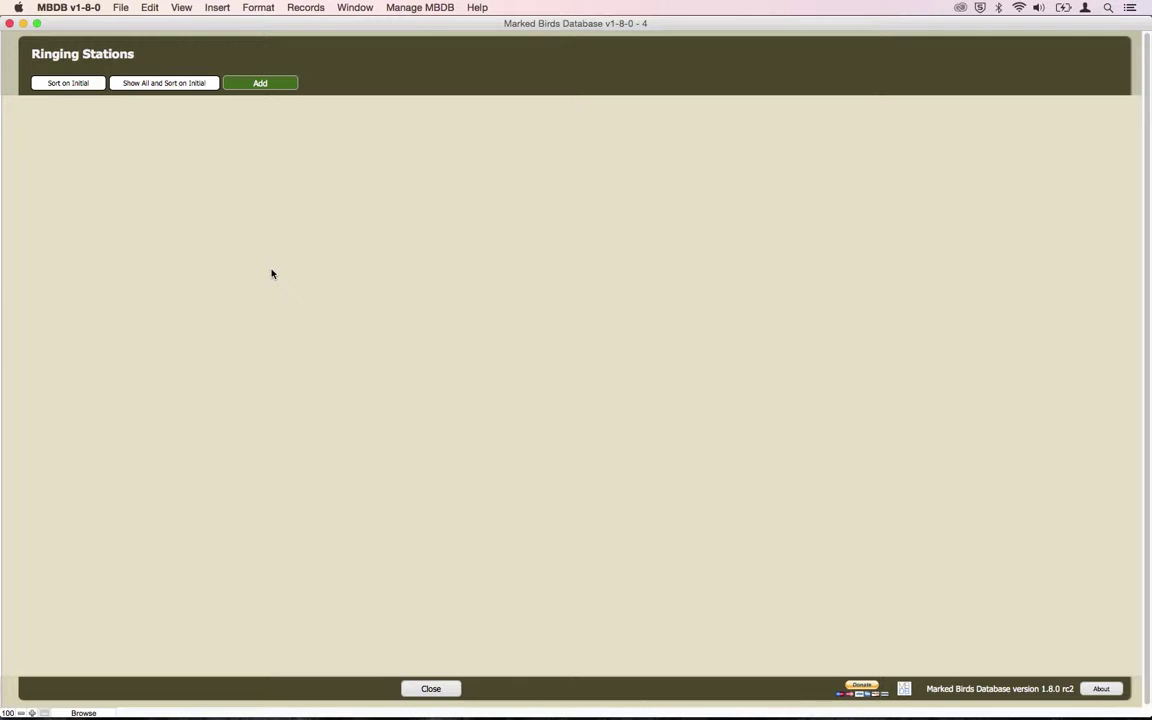
{"action": "left_click", "coordinate": [266, 84]}
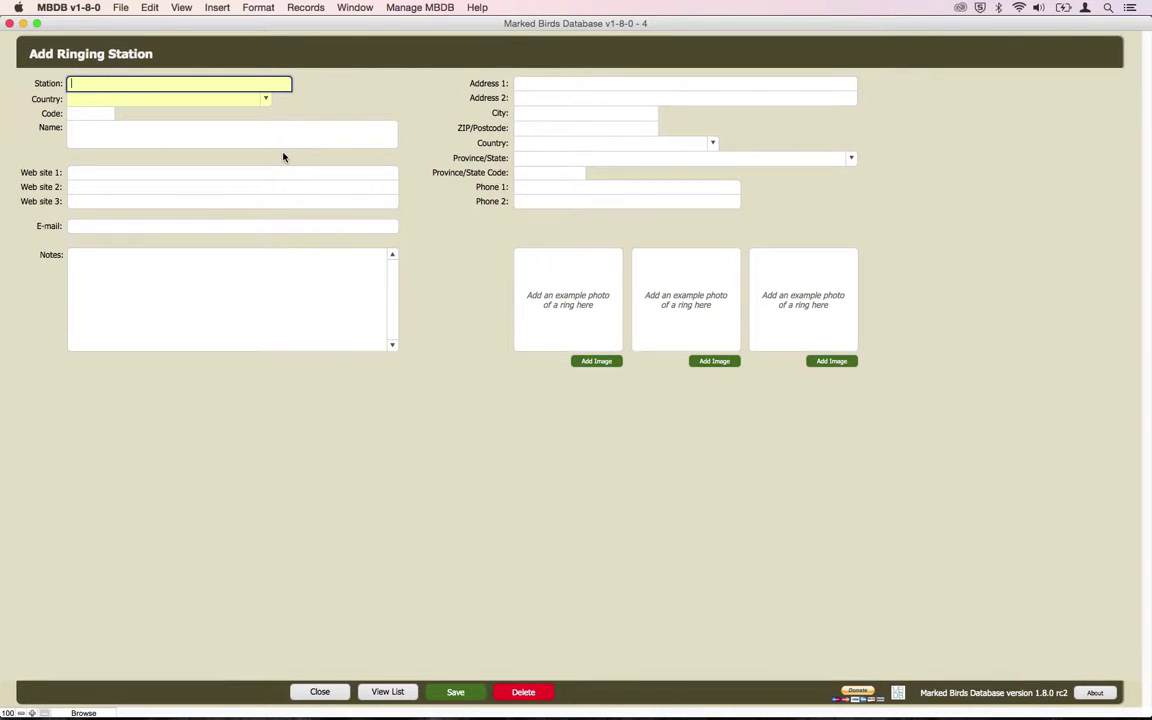
{"action": "type", "text": "Arnhem"}
{"action": "key", "text": "Tab"}
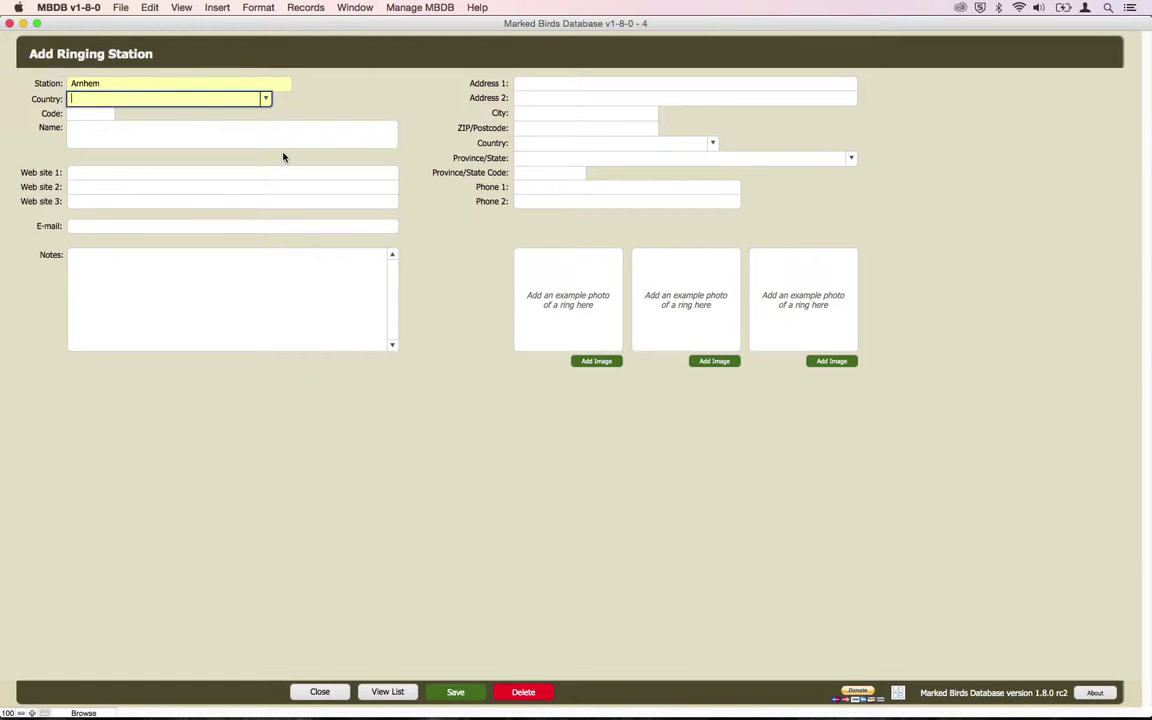
{"action": "type", "text": "Netherlands"}
{"action": "key", "text": "Tab"}
{"action": "type", "text": "NLA"}
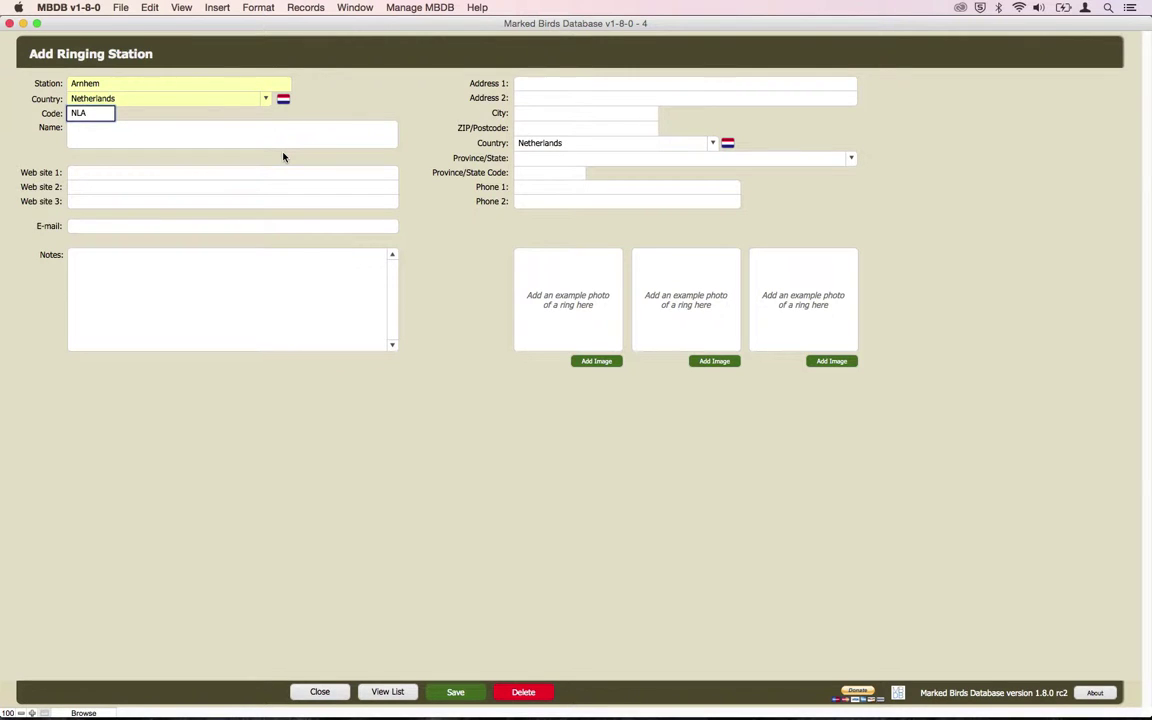
{"action": "key", "text": "Tab"}
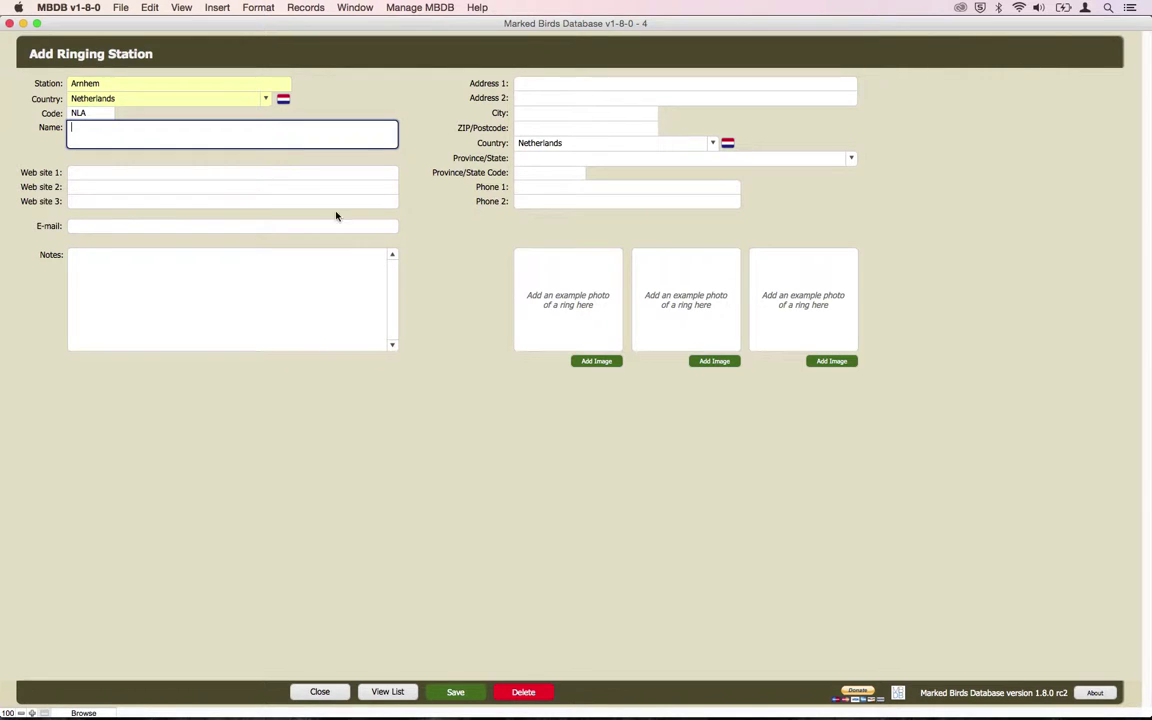
{"action": "left_click", "coordinate": [375, 692]}
{"action": "left_click", "coordinate": [319, 692]}
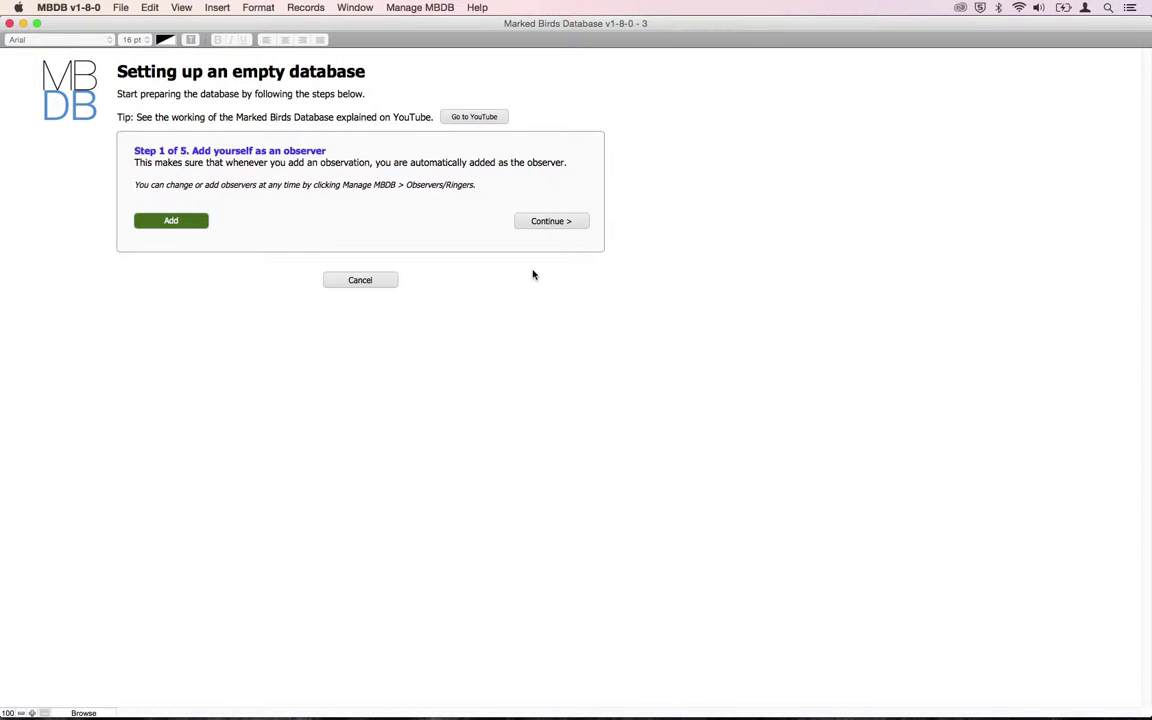
Step: Advance the setup wizard to Step 4 of 5 and open the Preferences window
{"action": "left_click", "coordinate": [535, 226]}
{"action": "left_click", "coordinate": [535, 226]}
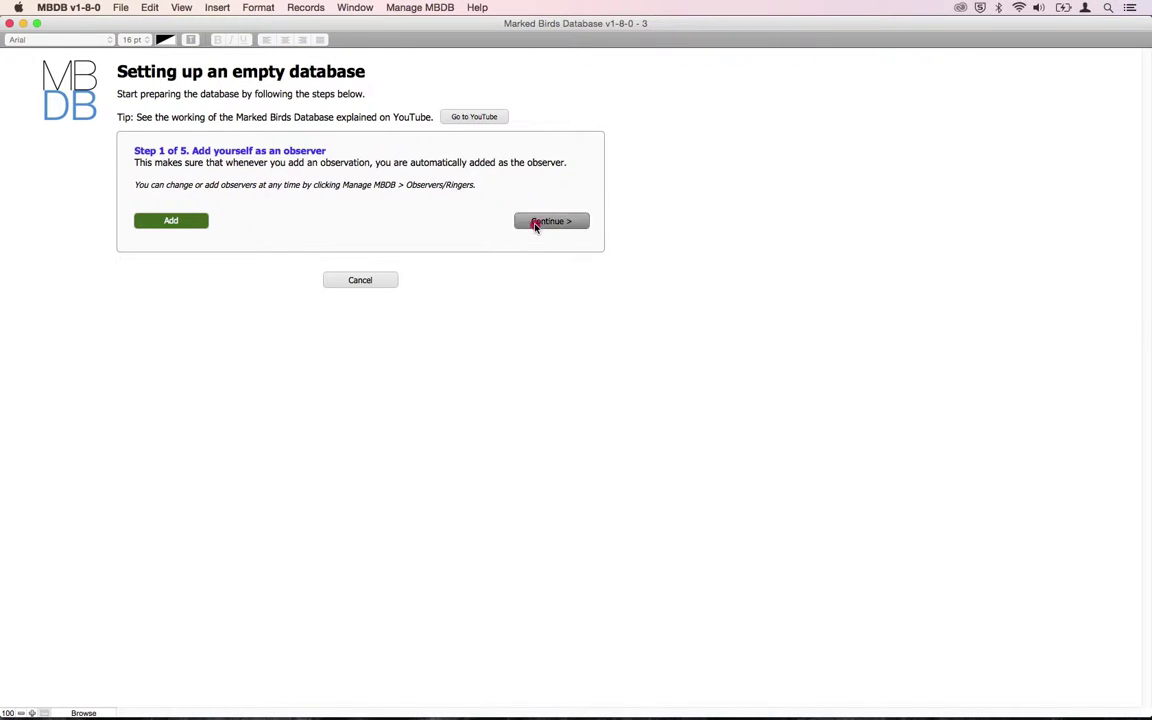
{"action": "left_click", "coordinate": [535, 226]}
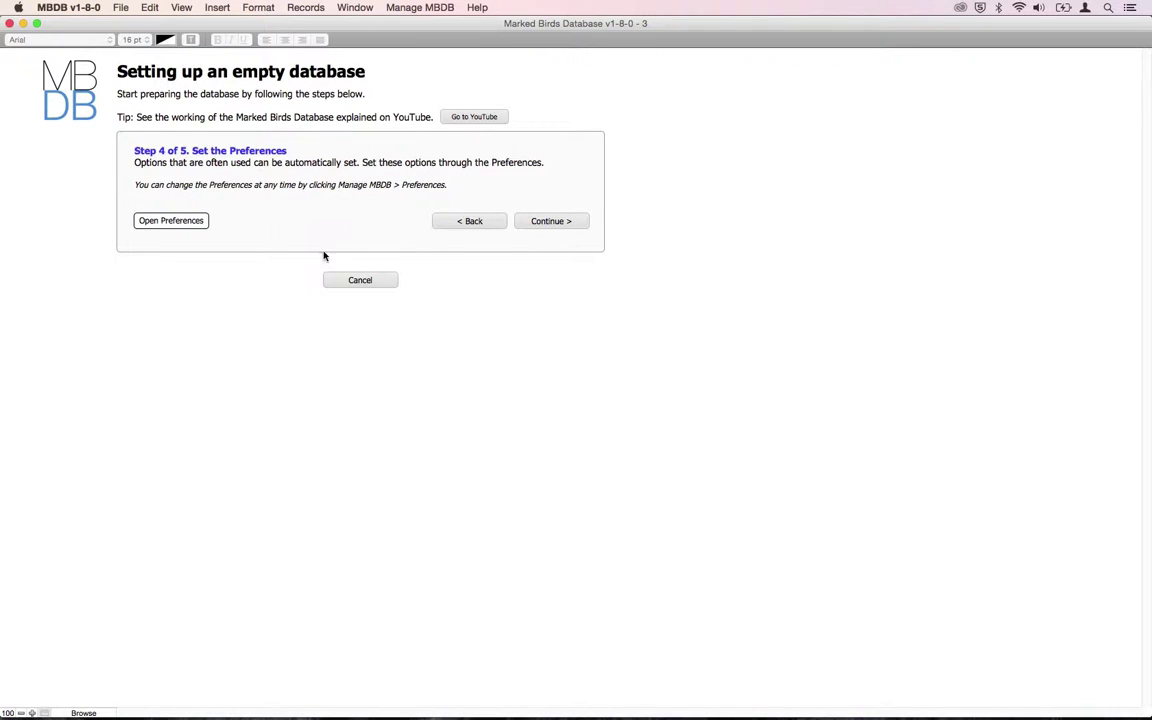
{"action": "left_click", "coordinate": [199, 222]}
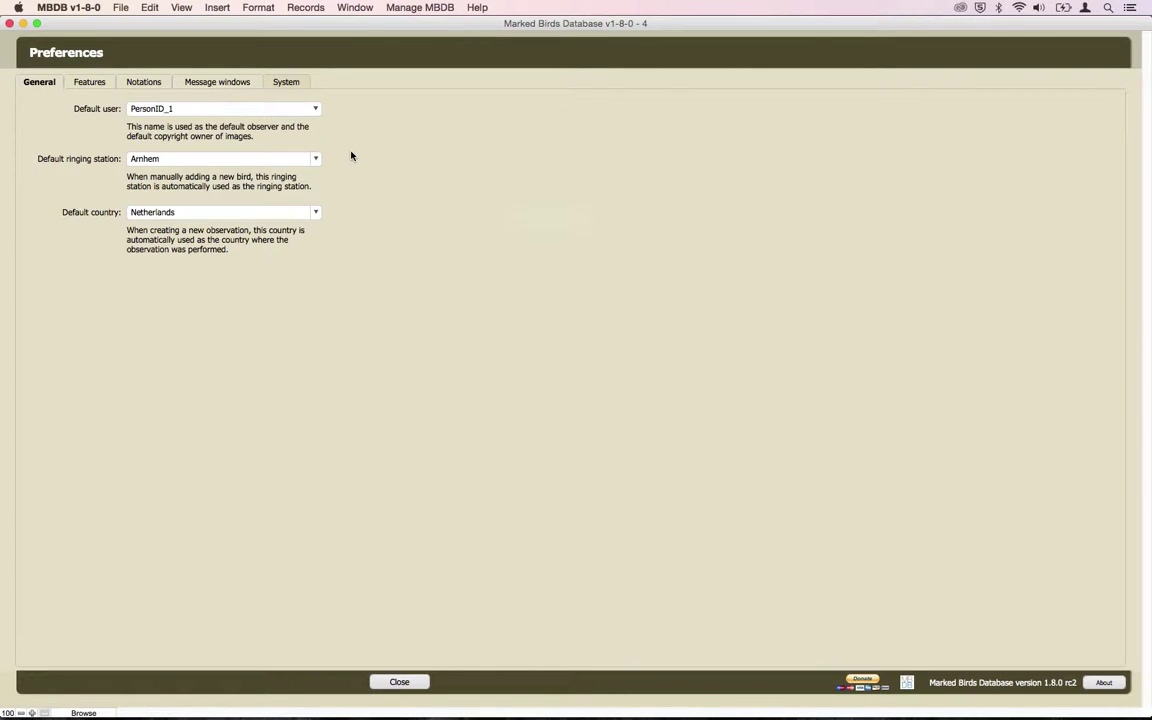
Step: Make the added observer the default user, with default station Arnhem Netherlands and country Netherlands
{"action": "left_click", "coordinate": [316, 110]}
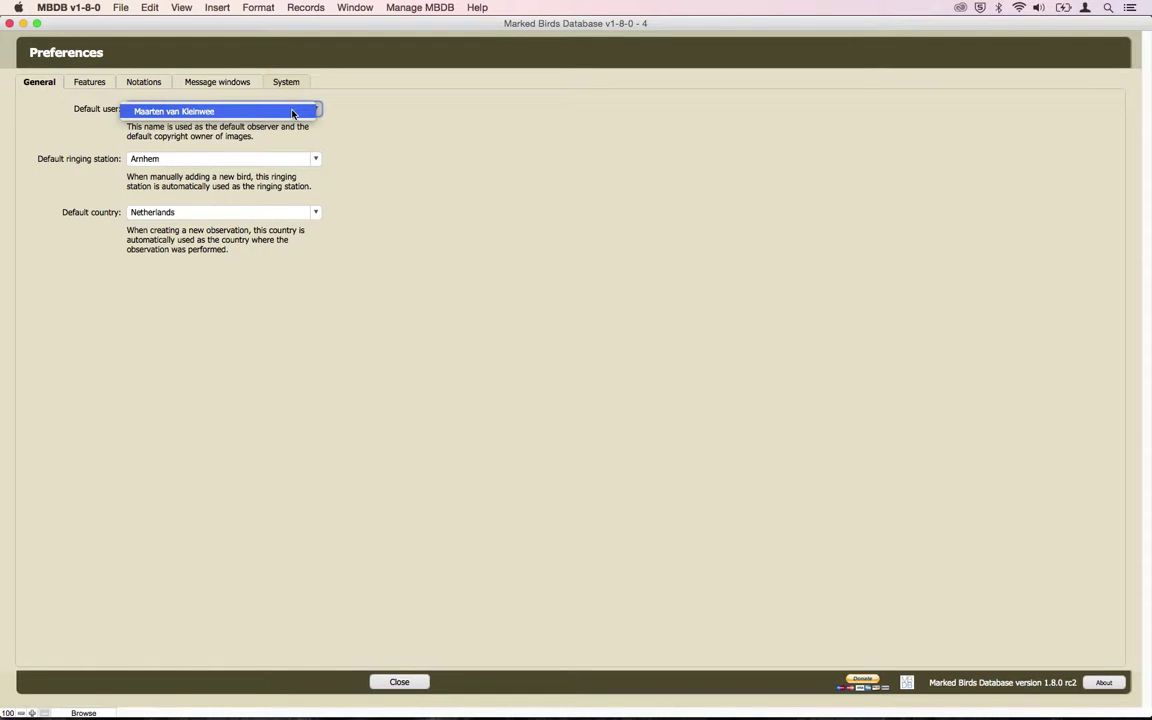
{"action": "left_click", "coordinate": [292, 112]}
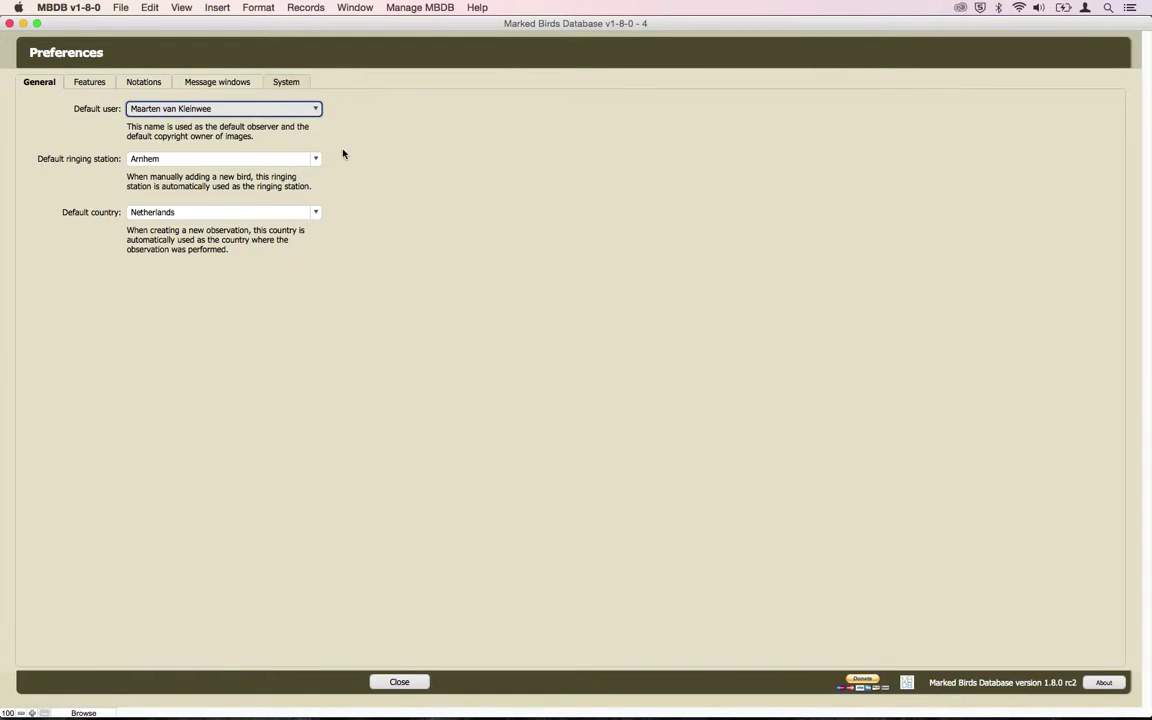
{"action": "left_click", "coordinate": [314, 160]}
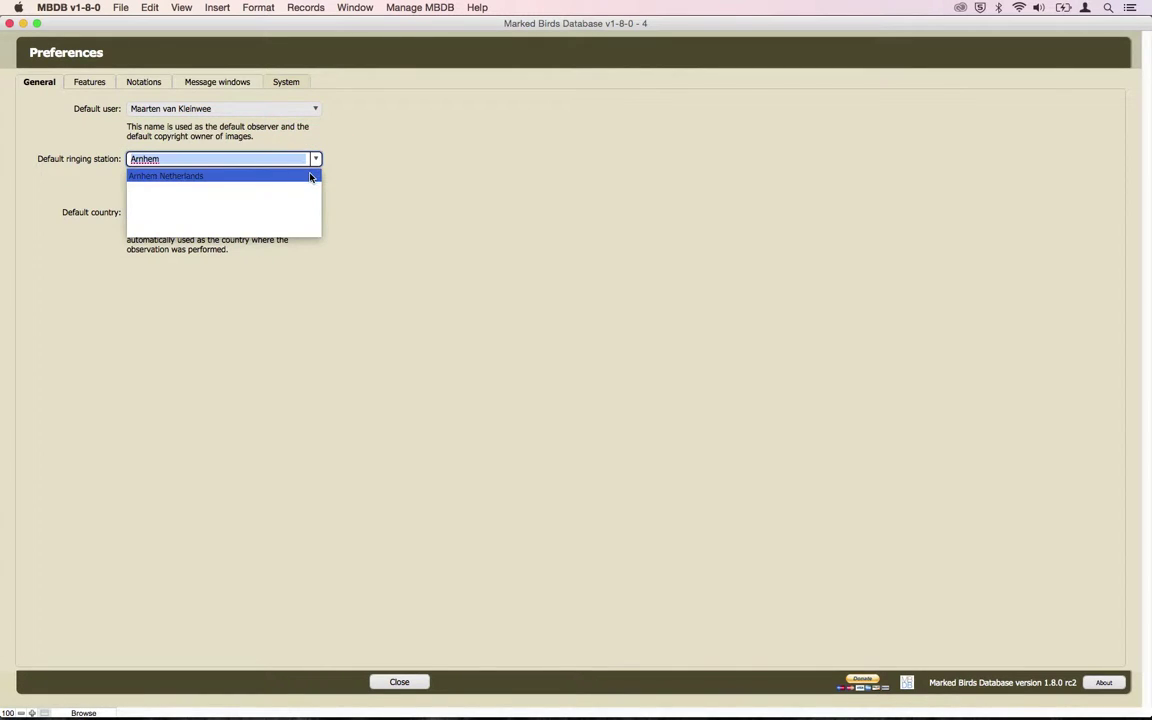
{"action": "left_click", "coordinate": [311, 176]}
{"action": "key", "text": "Tab"}
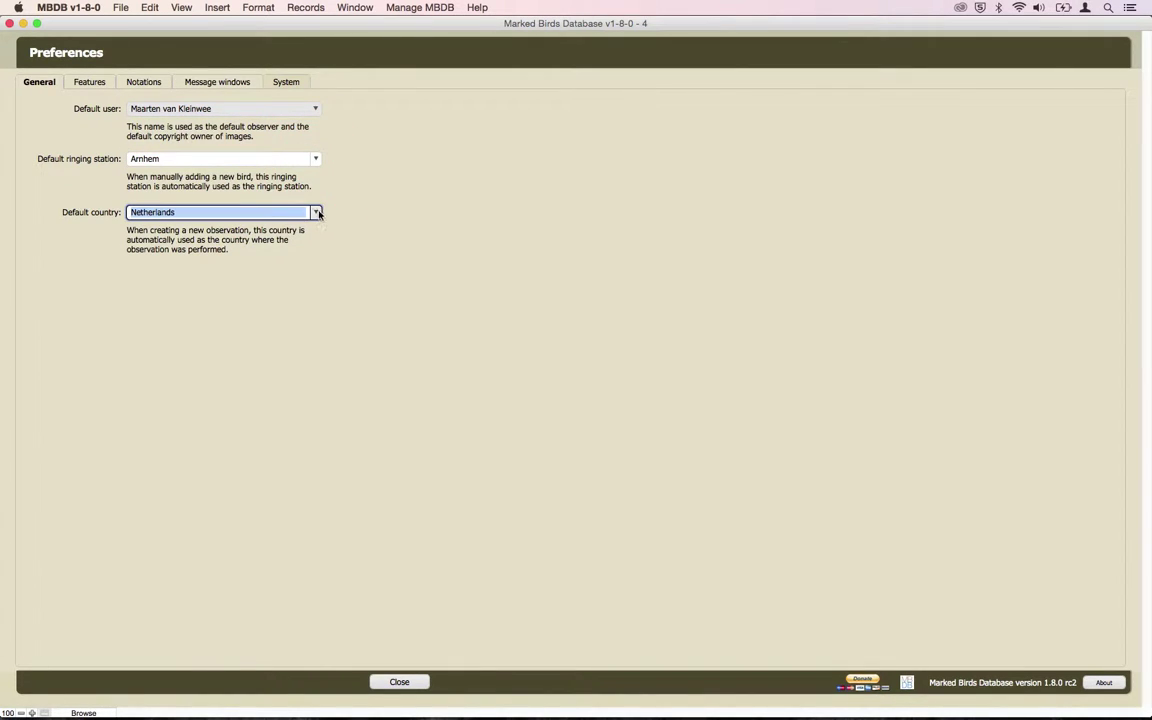
{"action": "left_click", "coordinate": [316, 212]}
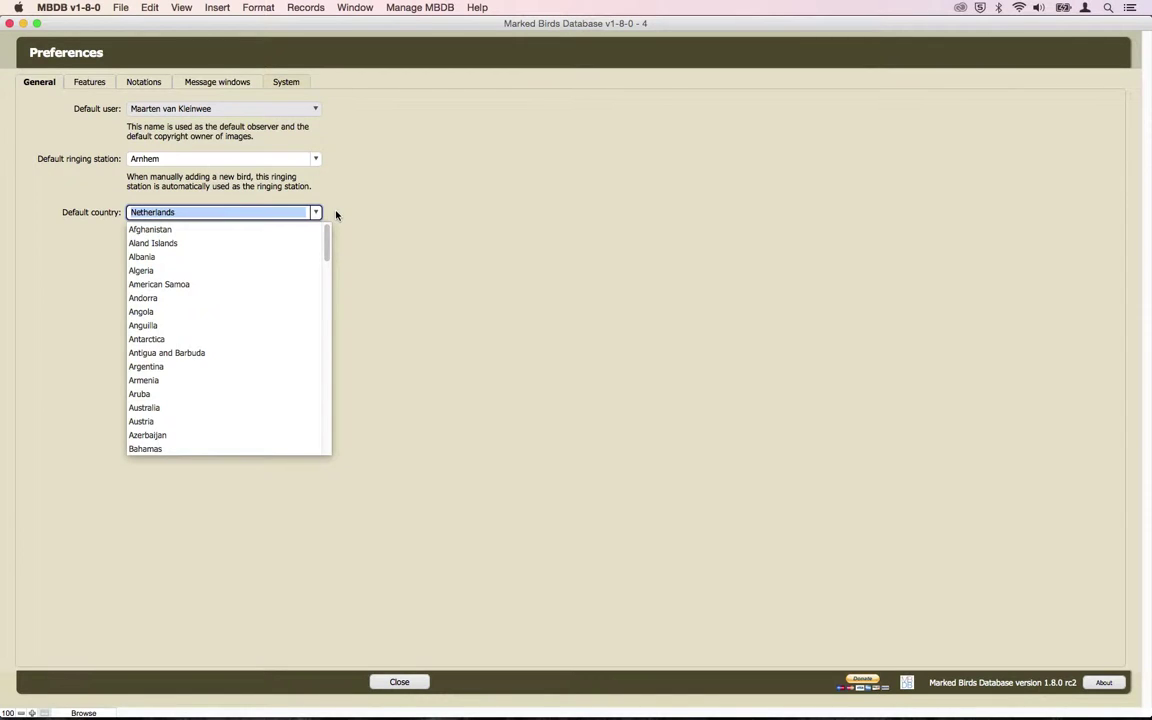
{"action": "left_click", "coordinate": [336, 214]}
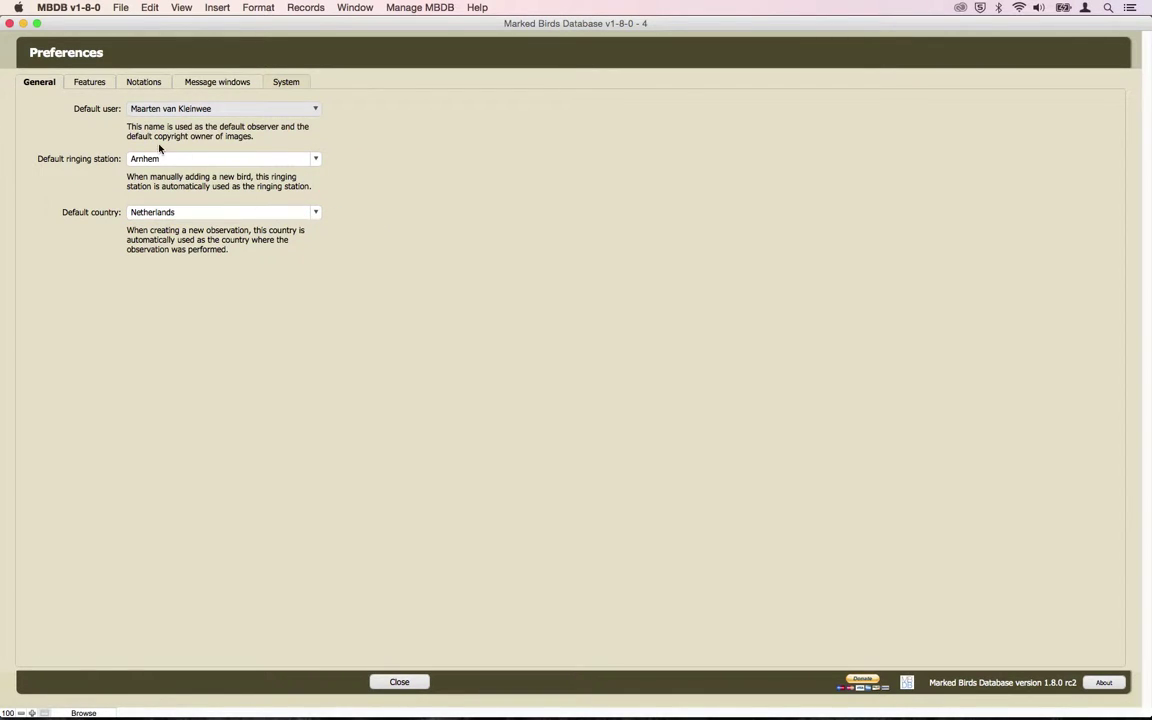
{"action": "left_click", "coordinate": [89, 82]}
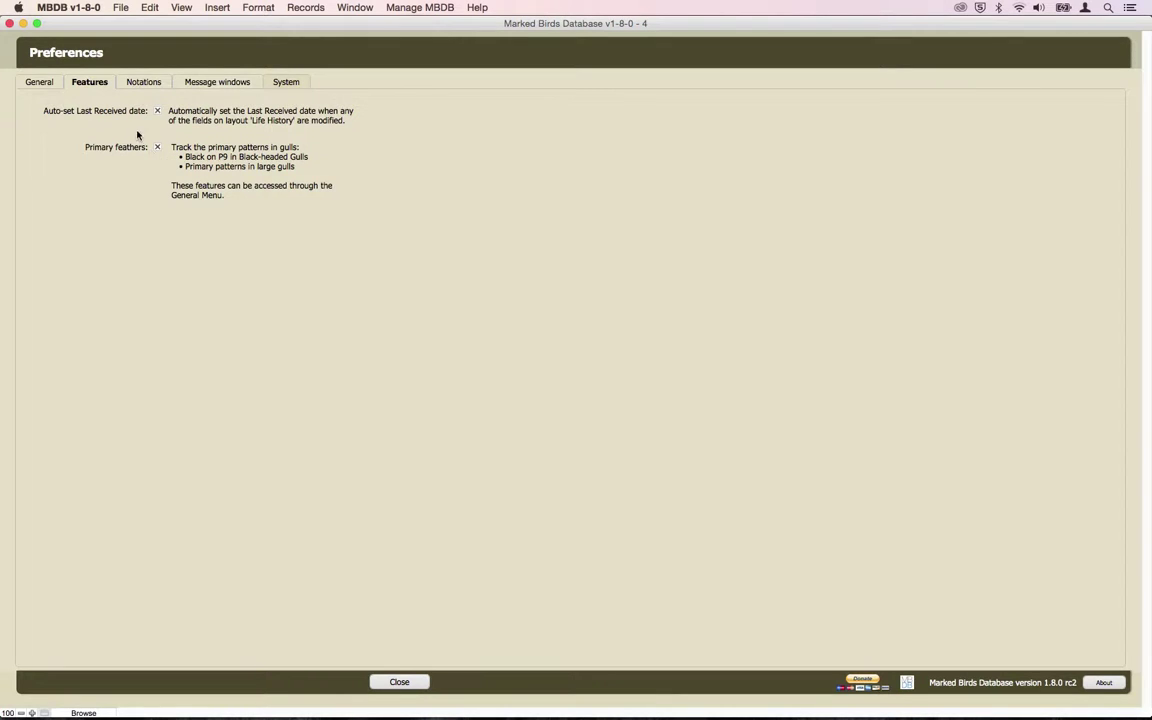
Step: Switch the Preferences window to the Notations page
{"action": "left_click", "coordinate": [141, 84]}
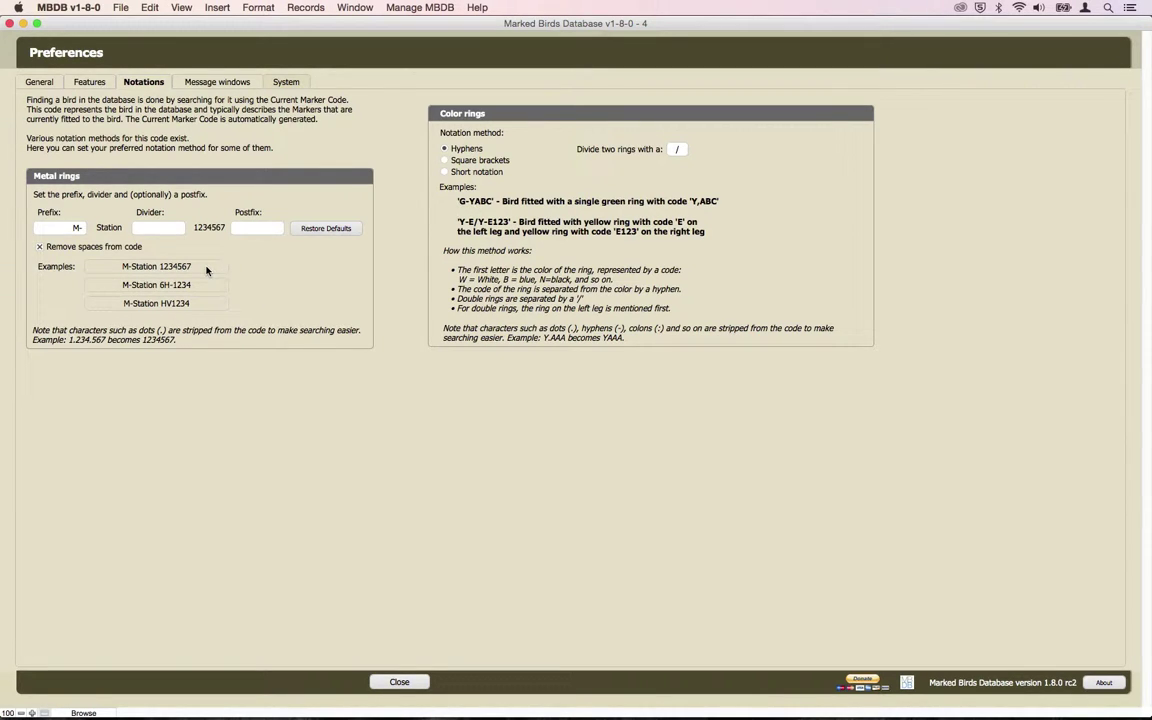
Step: Try the bracketed metal ring notation M[ ], then restore the M- prefix with no postfix
{"action": "left_click", "coordinate": [82, 229]}
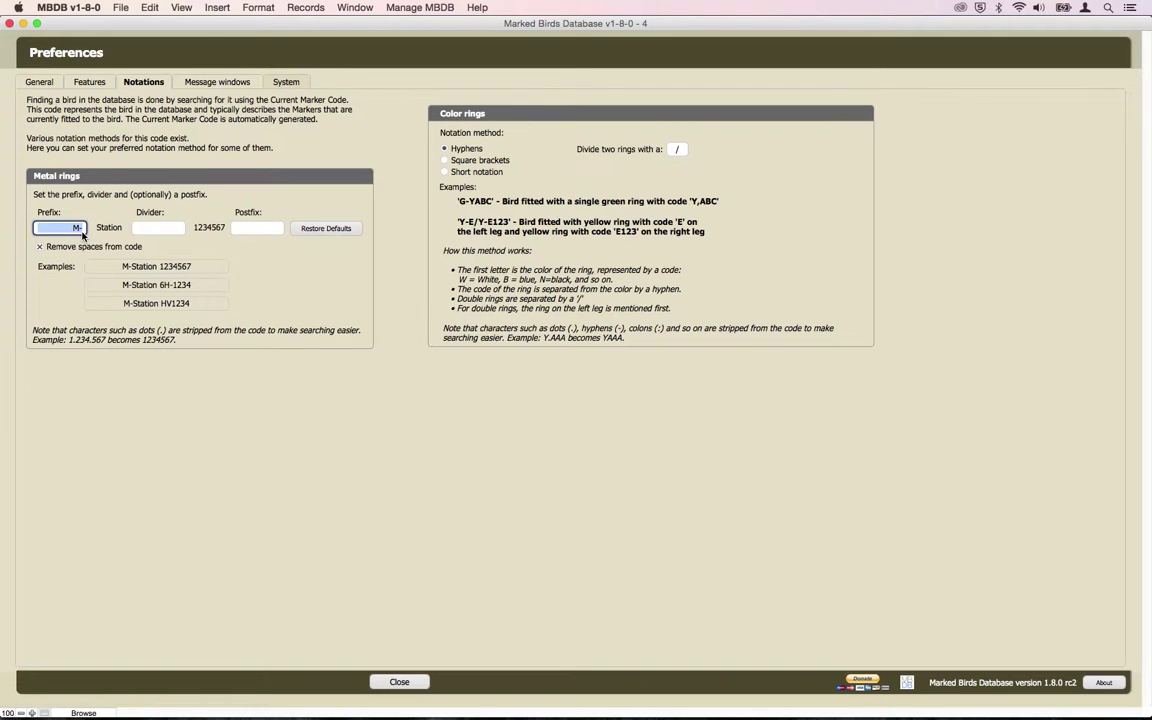
{"action": "left_click", "coordinate": [82, 229]}
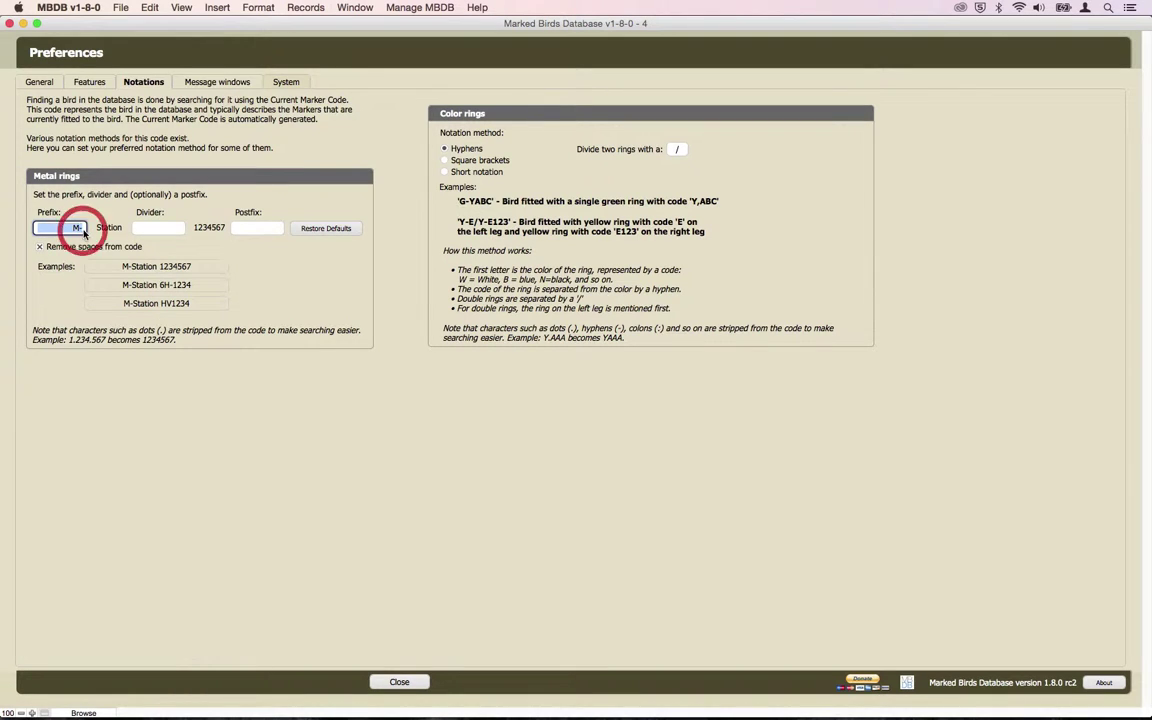
{"action": "type", "text": "M"}
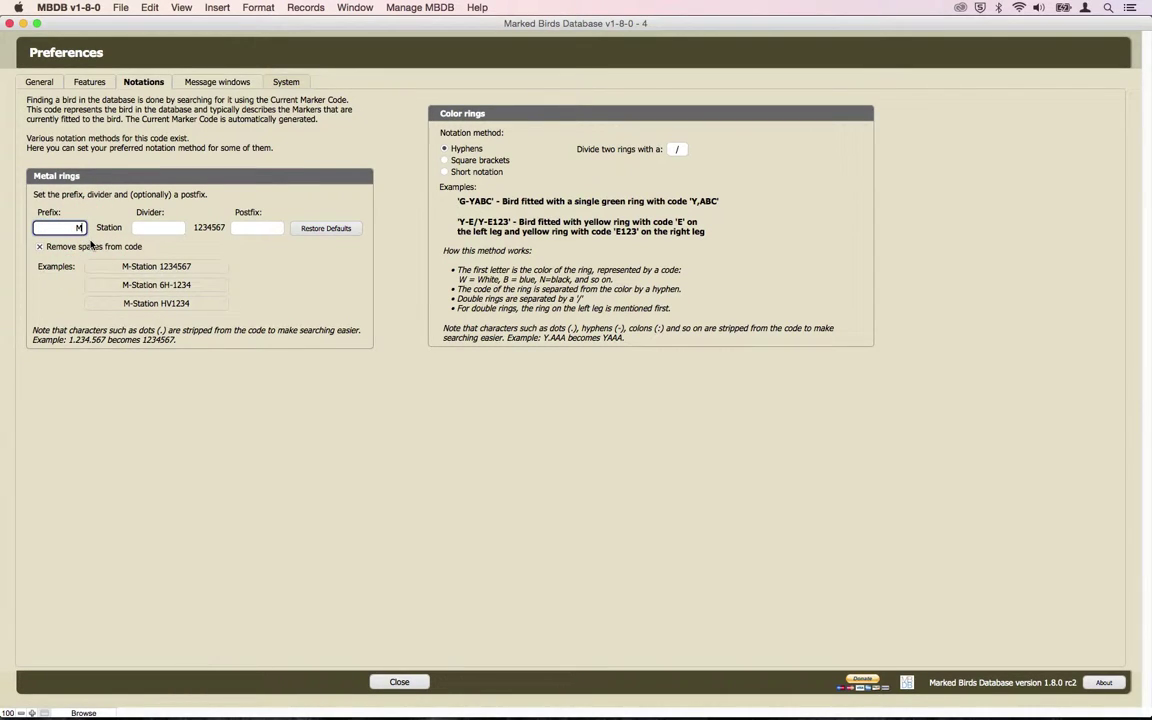
{"action": "type", "text": "["}
{"action": "left_click", "coordinate": [239, 228]}
{"action": "type", "text": "]"}
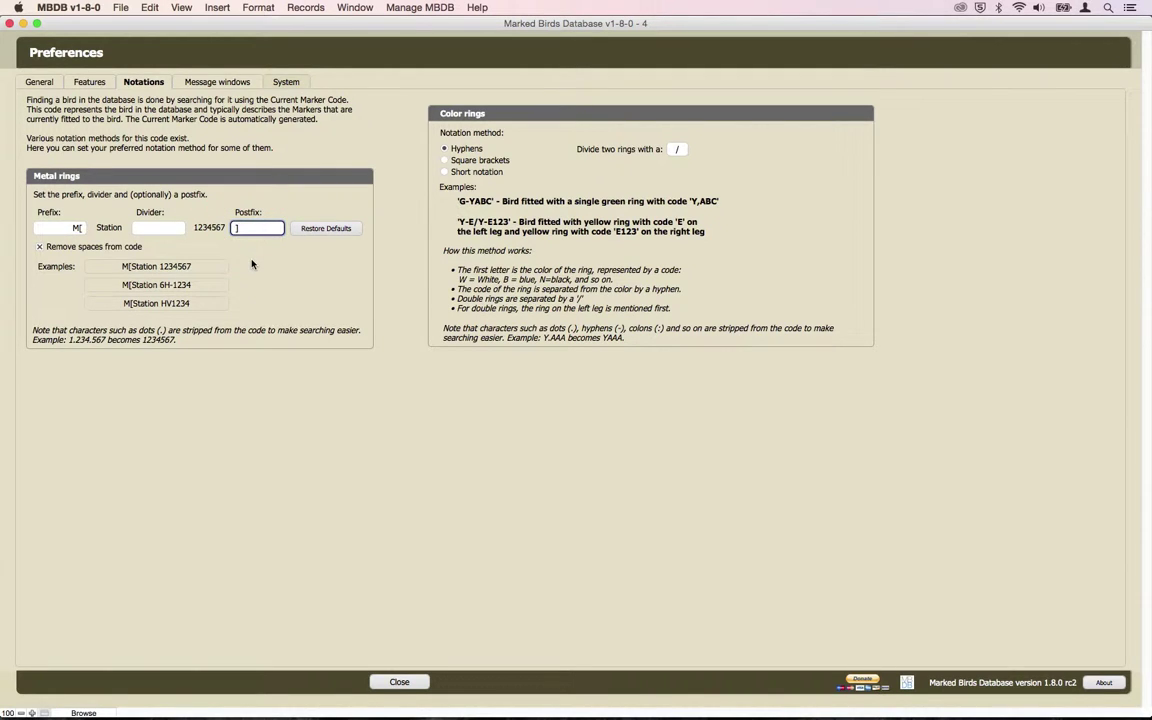
{"action": "left_click", "coordinate": [252, 262]}
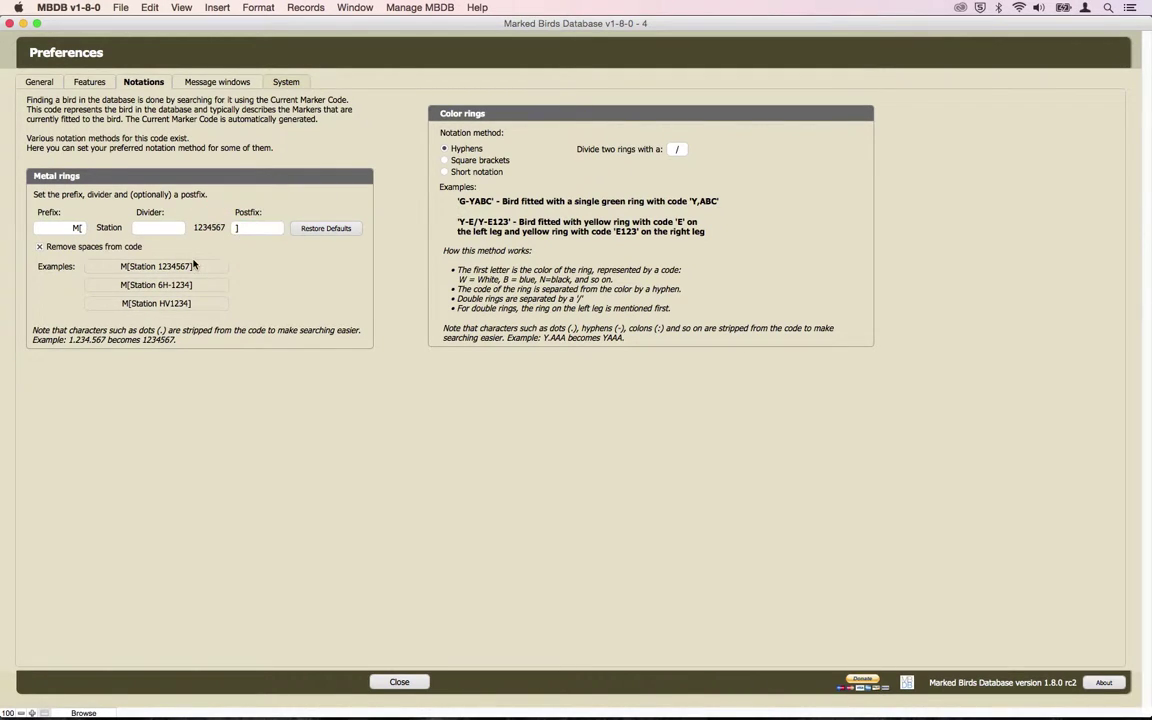
{"action": "left_click", "coordinate": [239, 229]}
{"action": "key", "text": "BackSpace"}
{"action": "left_click", "coordinate": [80, 229]}
{"action": "key", "text": "Right"}
{"action": "key", "text": "BackSpace"}
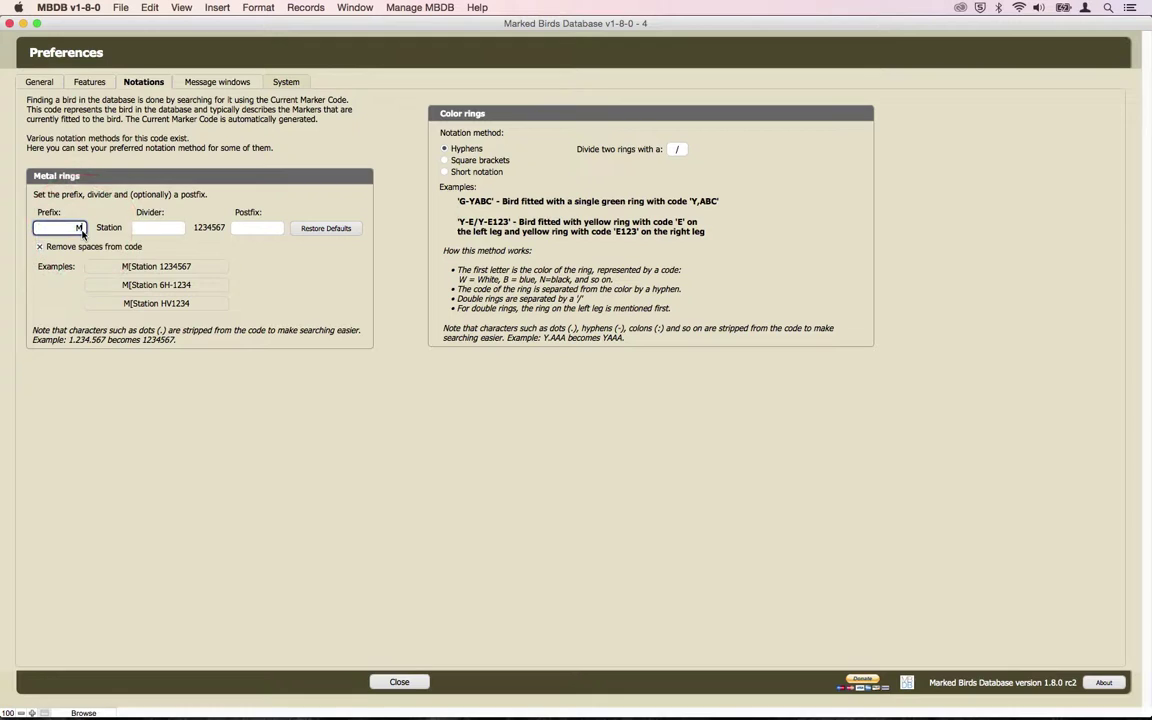
{"action": "type", "text": "-"}
{"action": "left_click", "coordinate": [290, 260]}
Step: Preview square-bracket and short colour ring notations, then set colour rings back to hyphens
{"action": "left_click", "coordinate": [444, 160]}
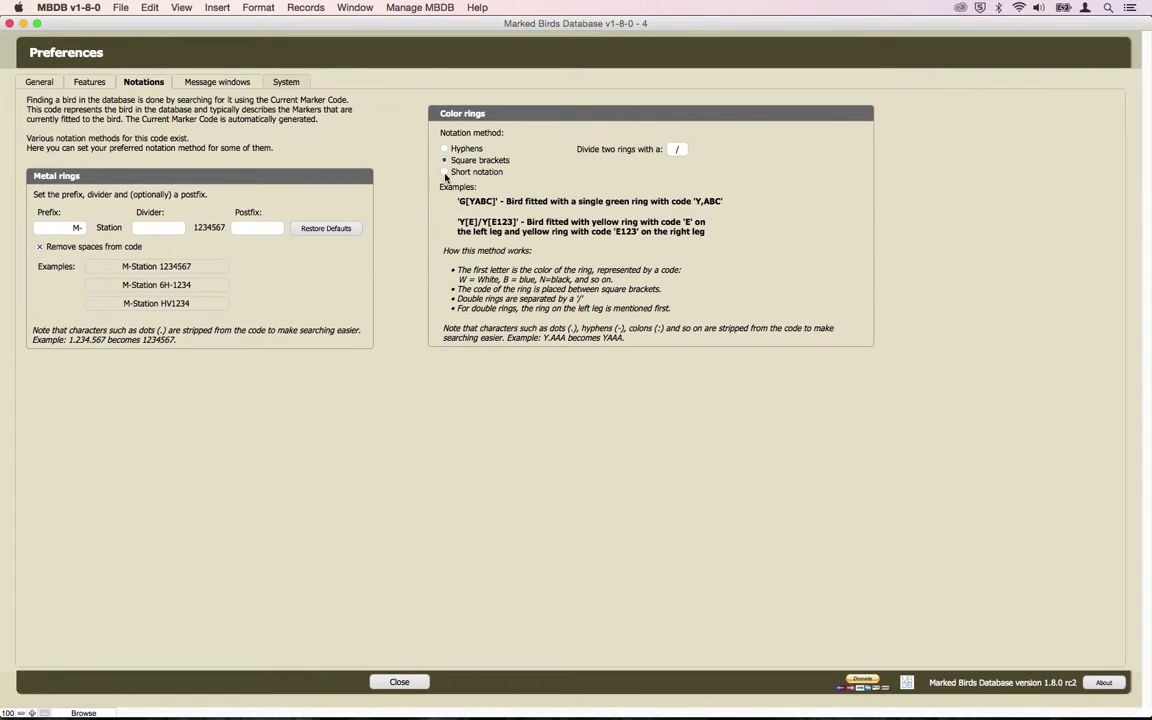
{"action": "left_click", "coordinate": [445, 173]}
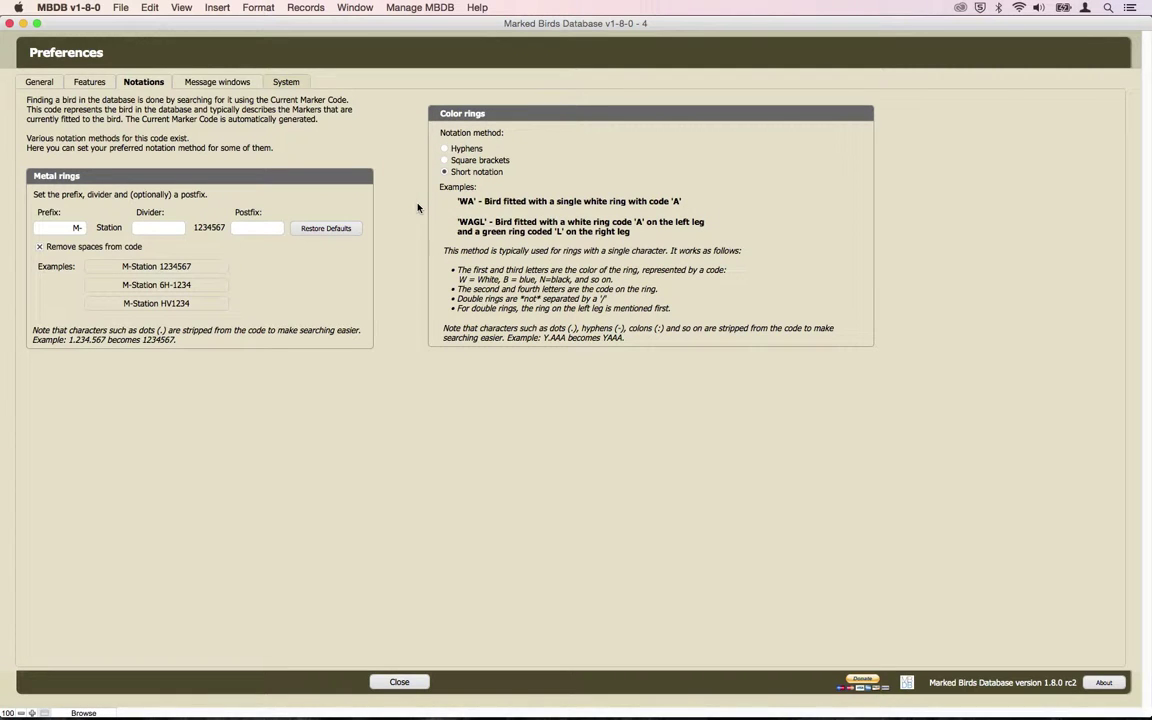
{"action": "left_click", "coordinate": [444, 148]}
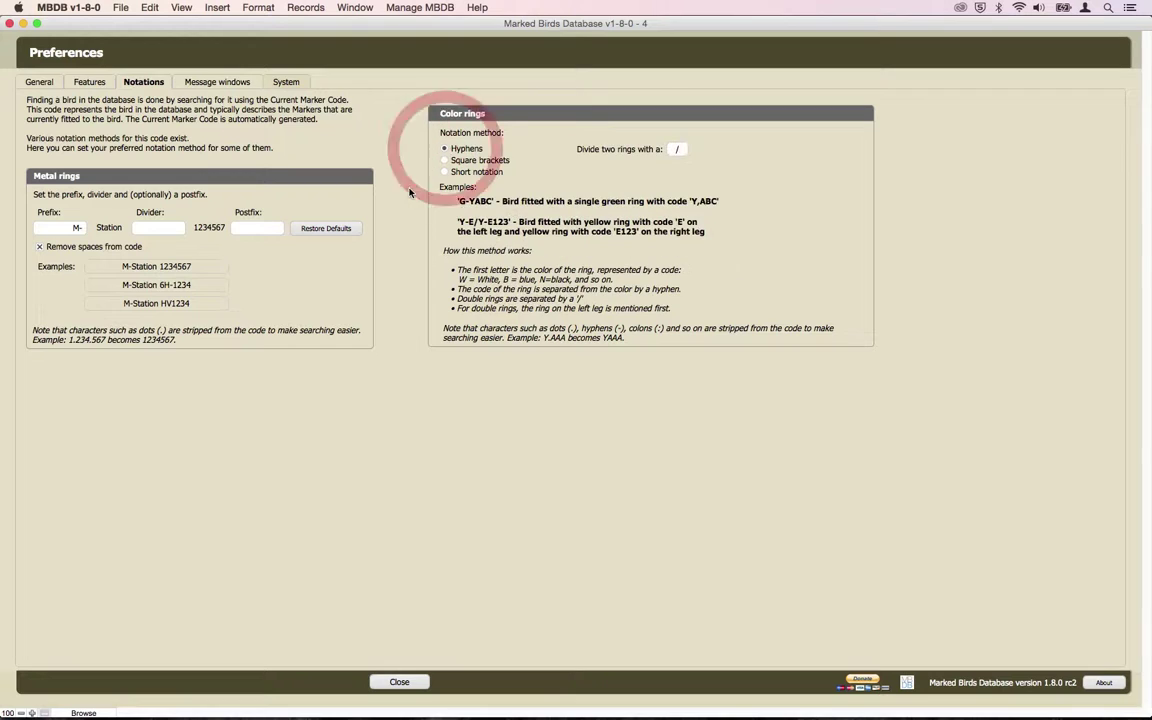
{"action": "left_click", "coordinate": [220, 84]}
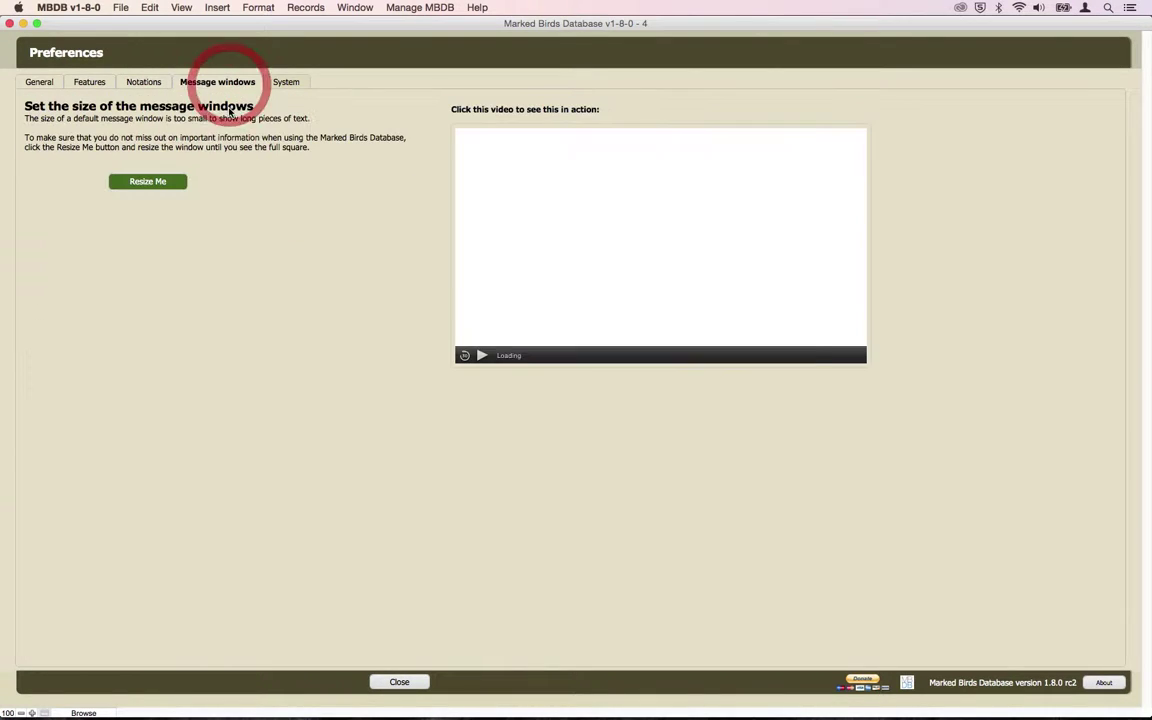
Step: Review the System preferences, leaving Keep layouts maximized unticked, and close Preferences
{"action": "left_click", "coordinate": [285, 82]}
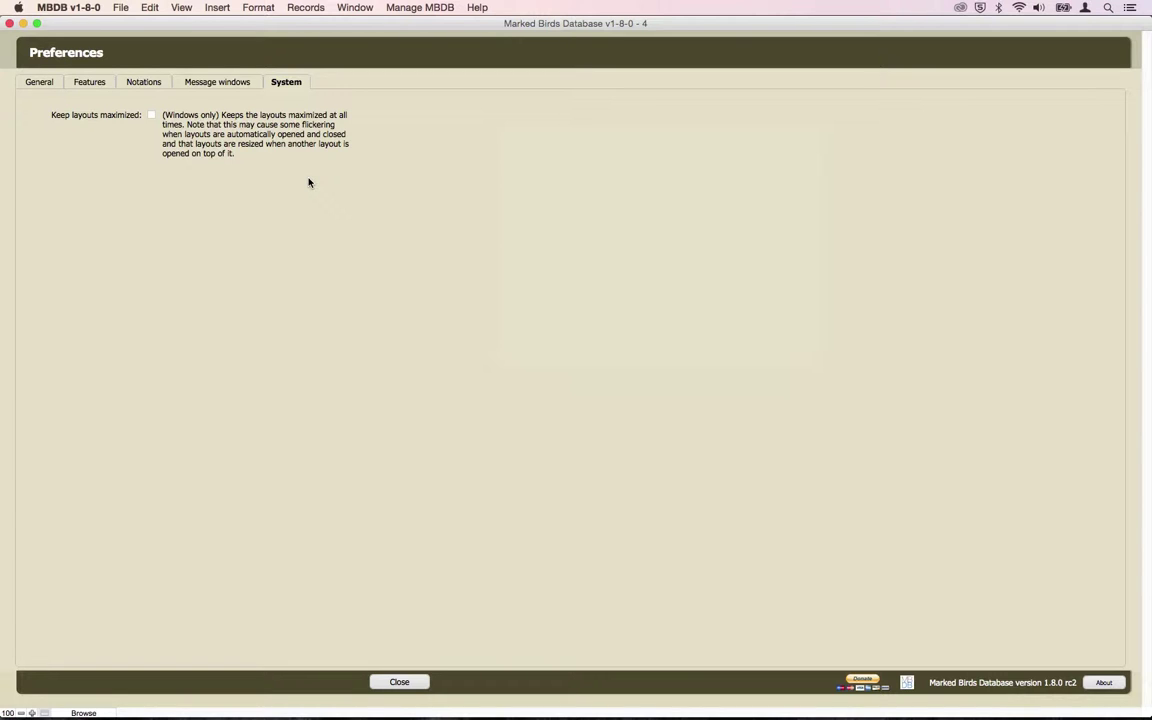
{"action": "left_click", "coordinate": [399, 681]}
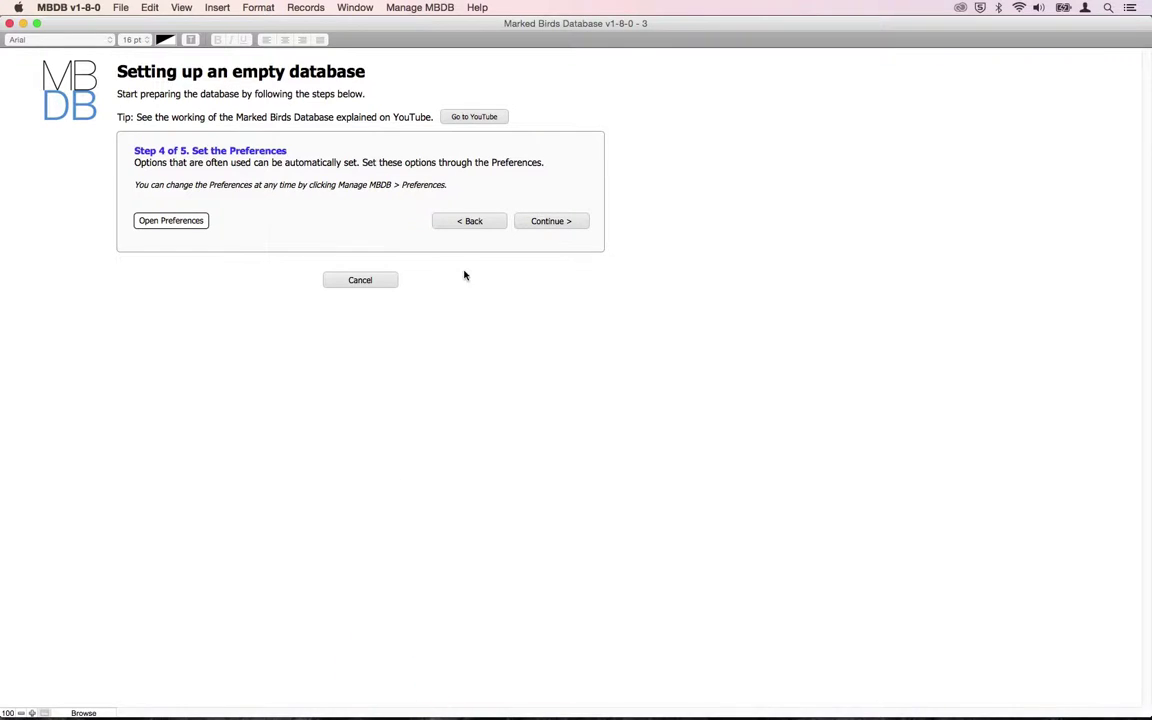
Step: Complete the setup wizard and start a new bird with the 'Metal ring only (horizontal code)' form
{"action": "left_click", "coordinate": [530, 225]}
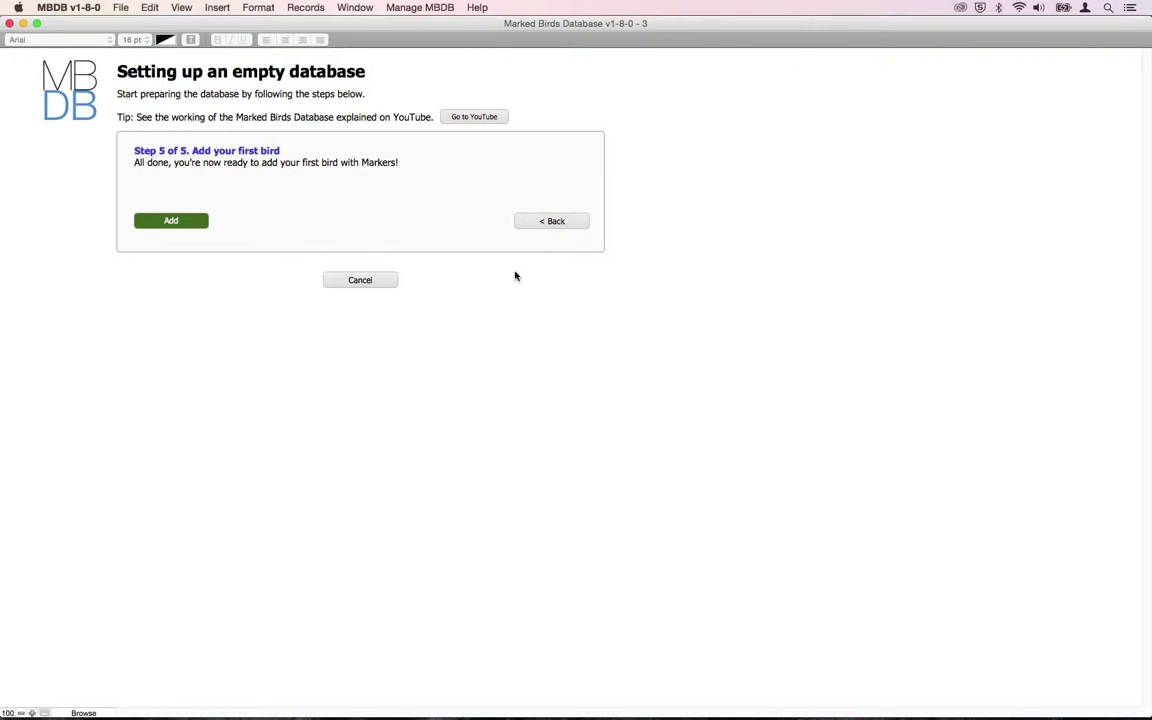
{"action": "left_click", "coordinate": [193, 225]}
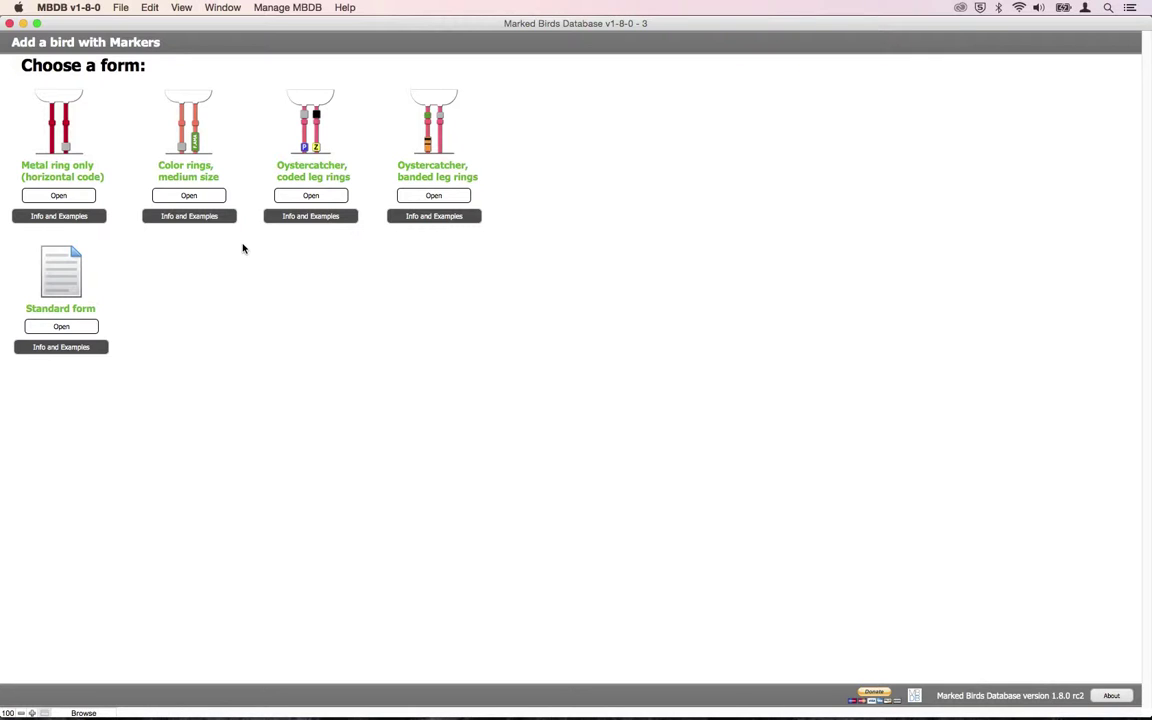
{"action": "left_click", "coordinate": [80, 195]}
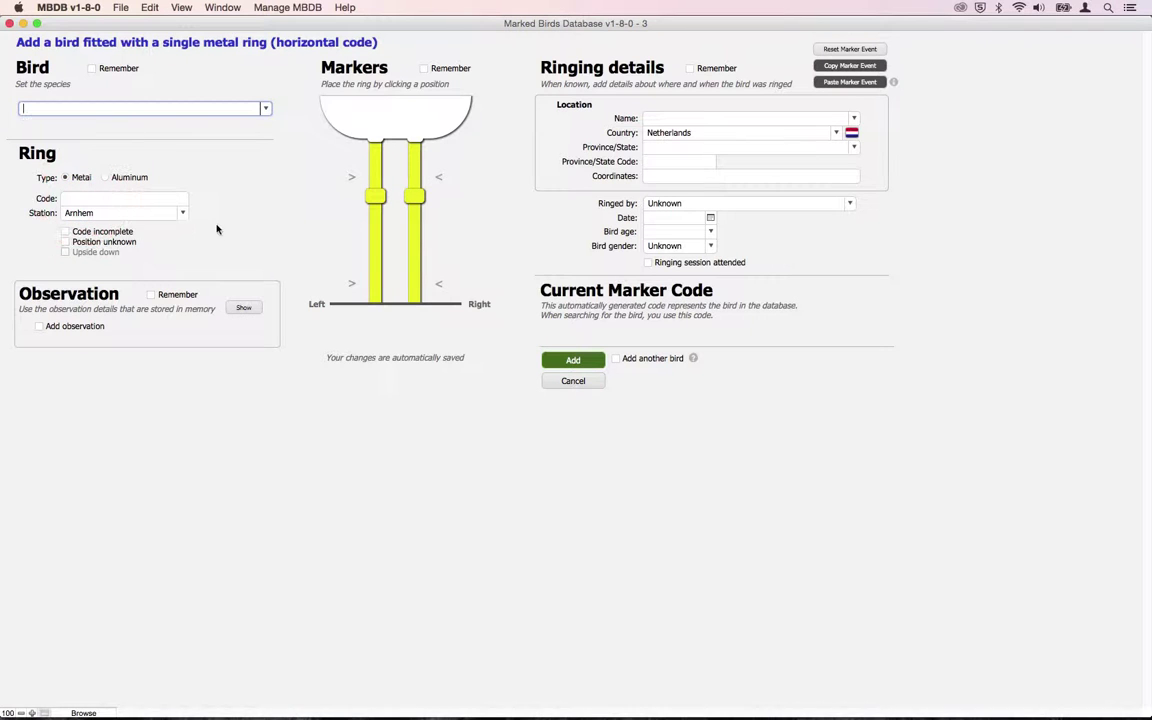
Step: Add a Herring Gull with metal ring Arnhem 123 on the lower left leg
{"action": "left_click", "coordinate": [266, 111]}
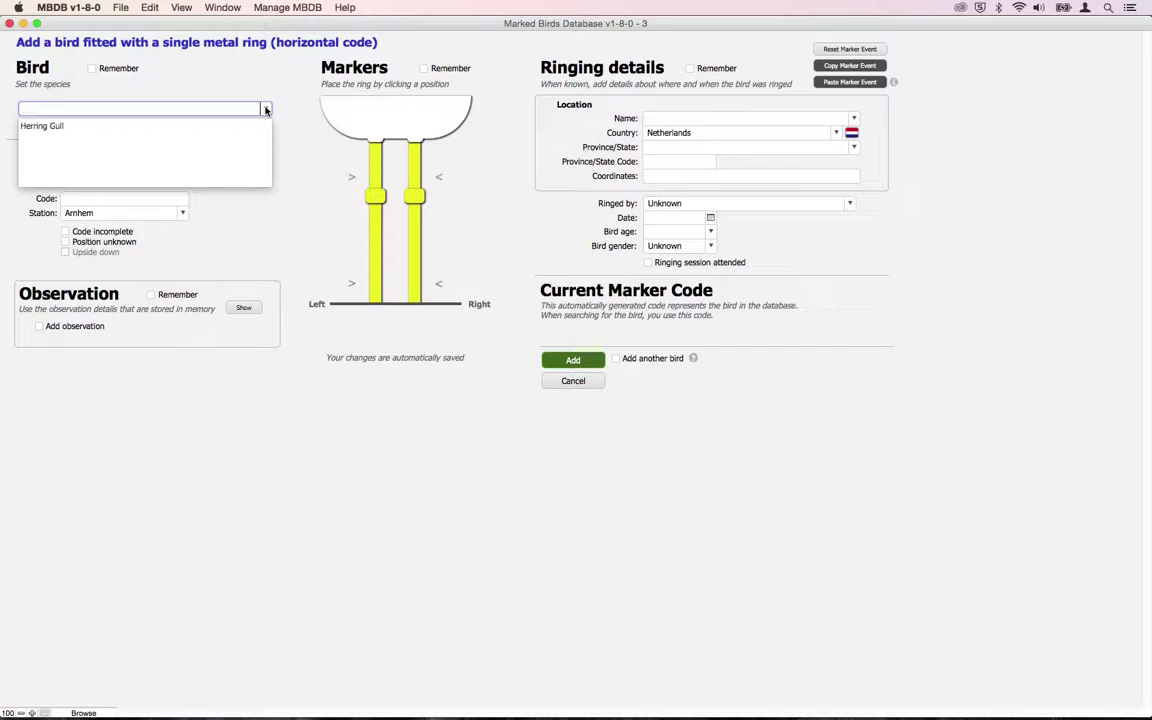
{"action": "left_click", "coordinate": [254, 125]}
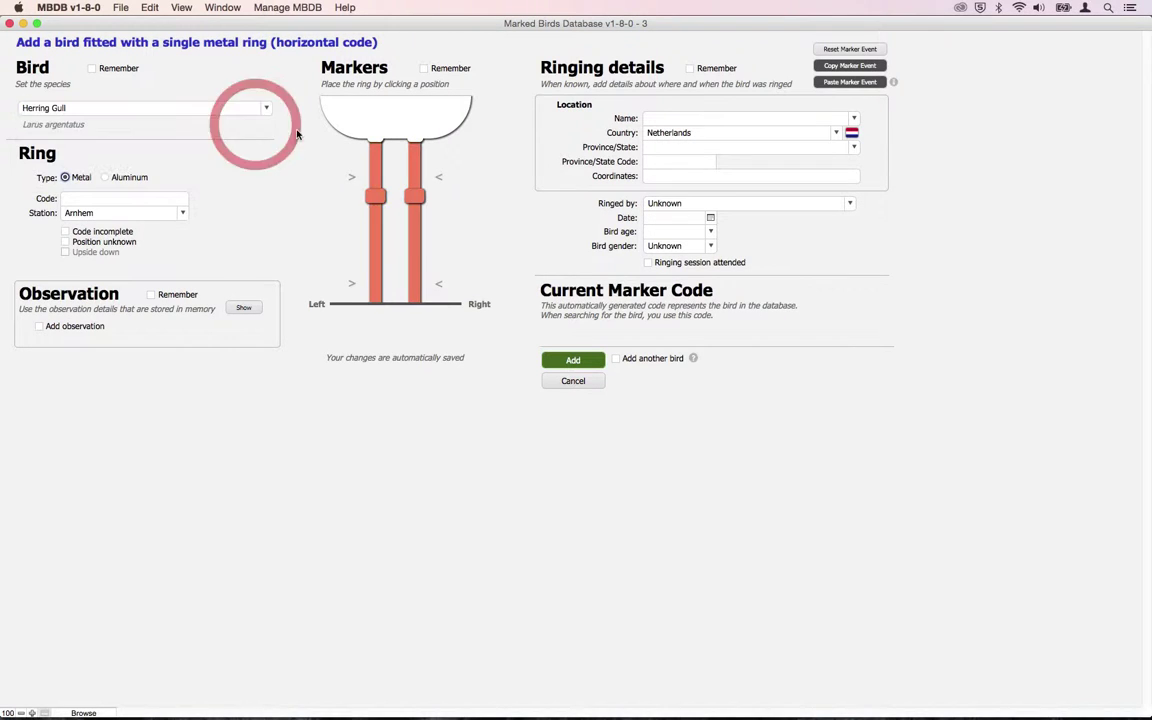
{"action": "left_click", "coordinate": [164, 197]}
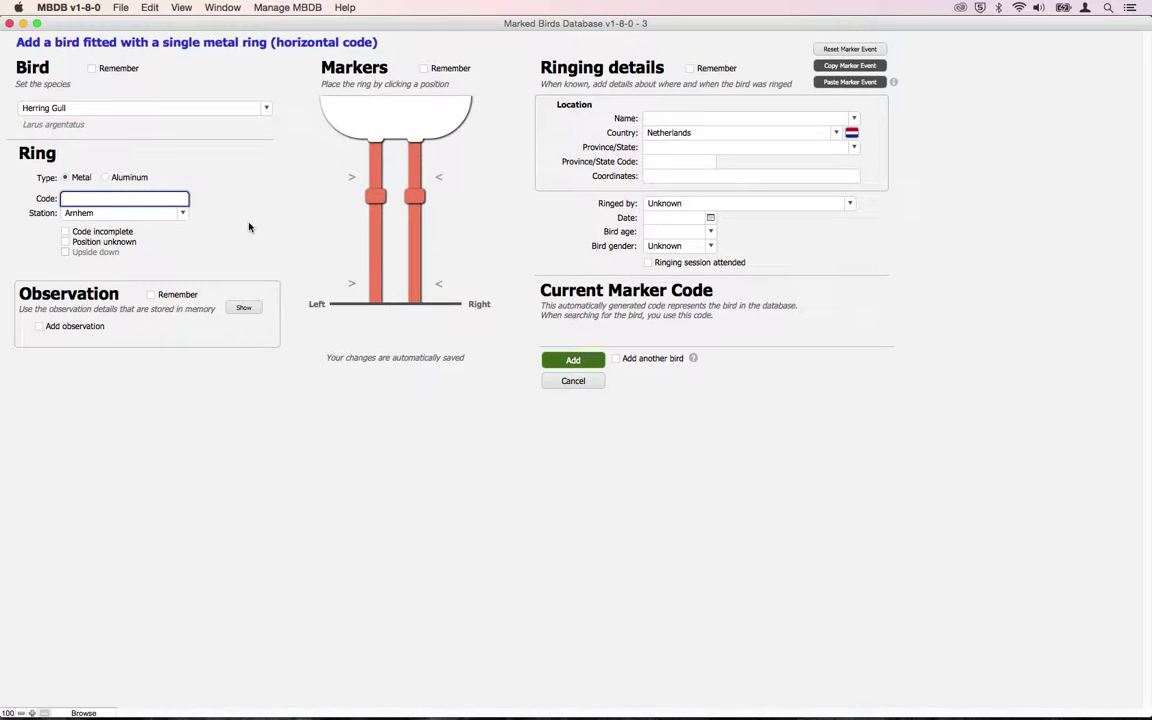
{"action": "type", "text": "123"}
{"action": "left_click", "coordinate": [183, 213]}
{"action": "left_click", "coordinate": [183, 213]}
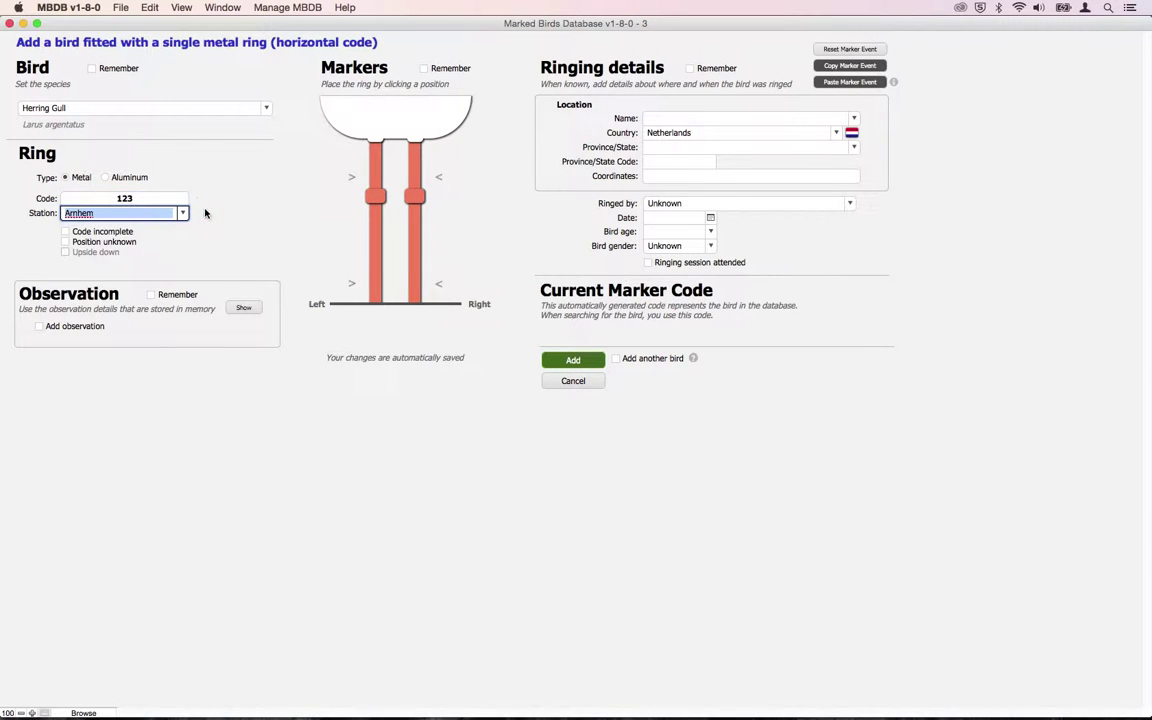
{"action": "left_click", "coordinate": [375, 285]}
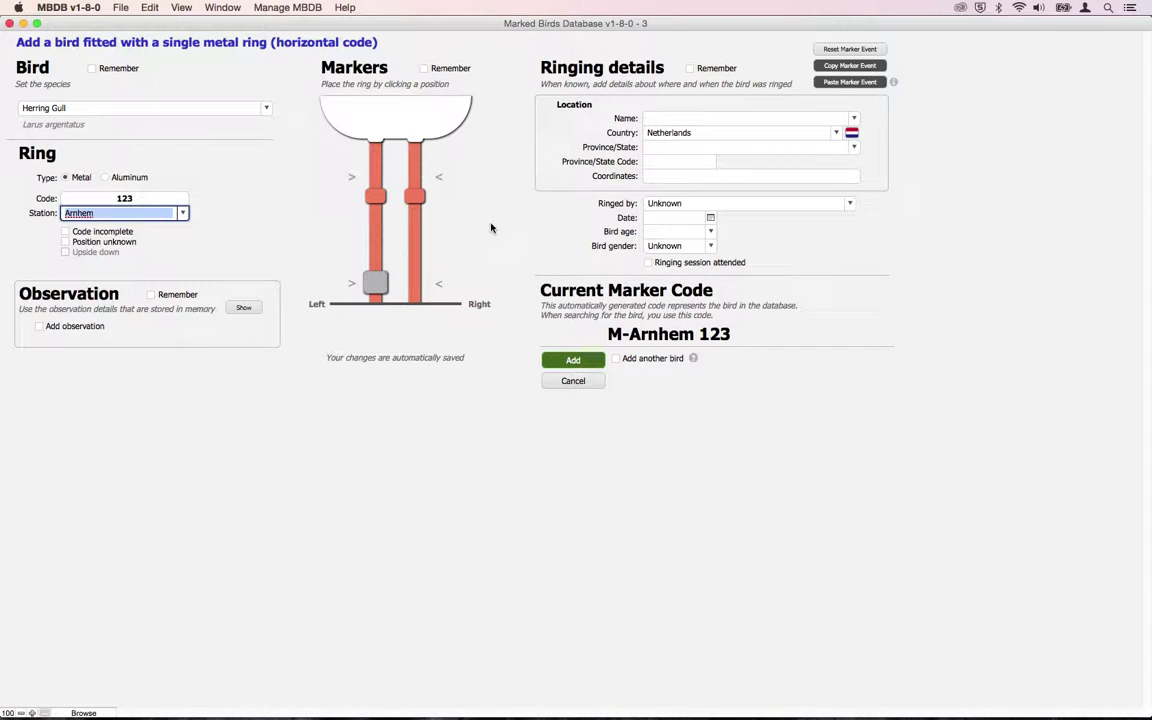
{"action": "left_click", "coordinate": [550, 360]}
{"action": "key", "text": "Return"}
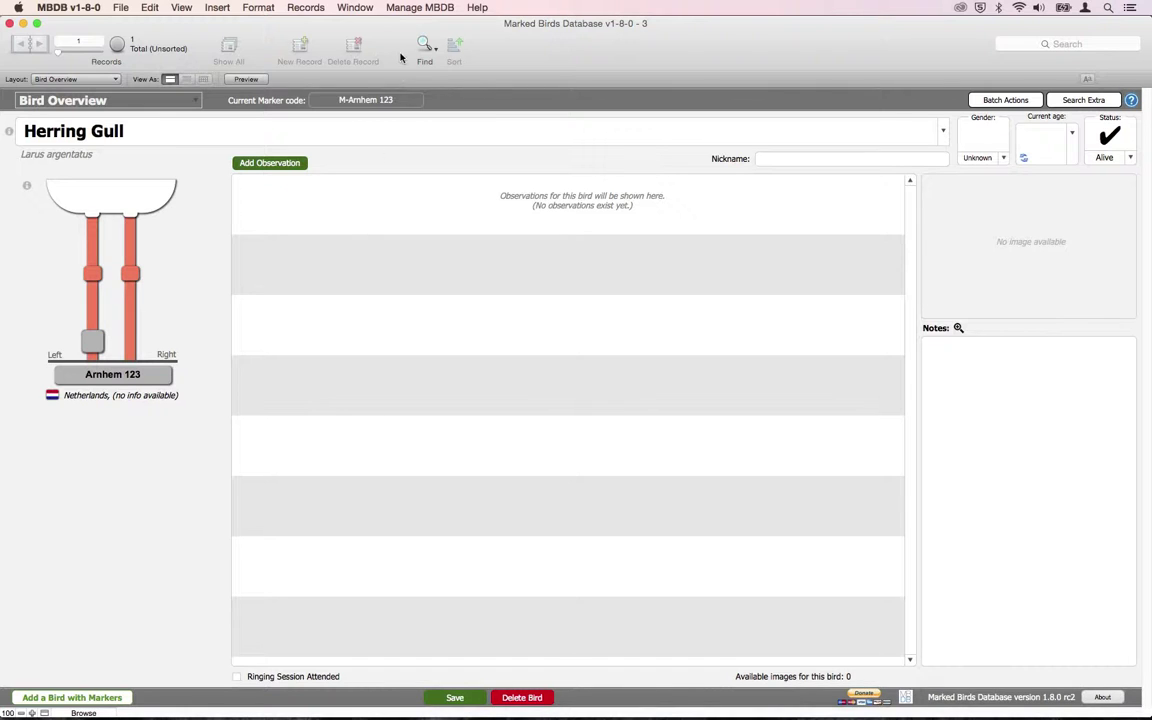
{"action": "left_click", "coordinate": [421, 9]}
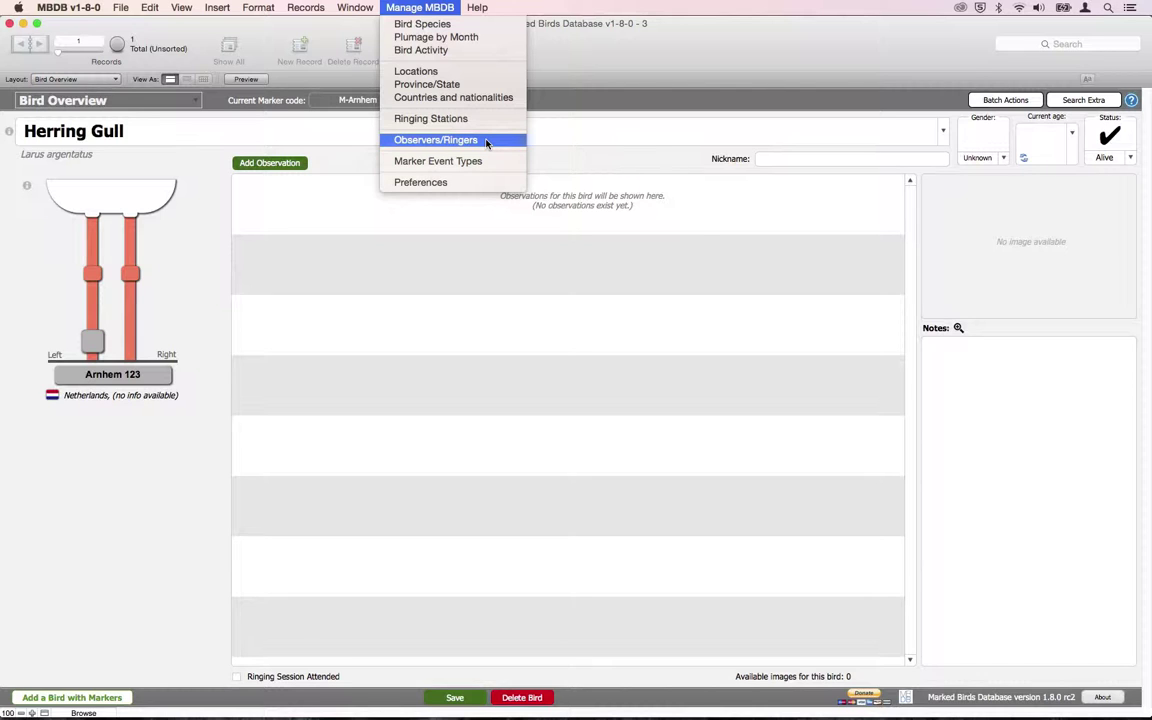
{"action": "left_click", "coordinate": [546, 158]}
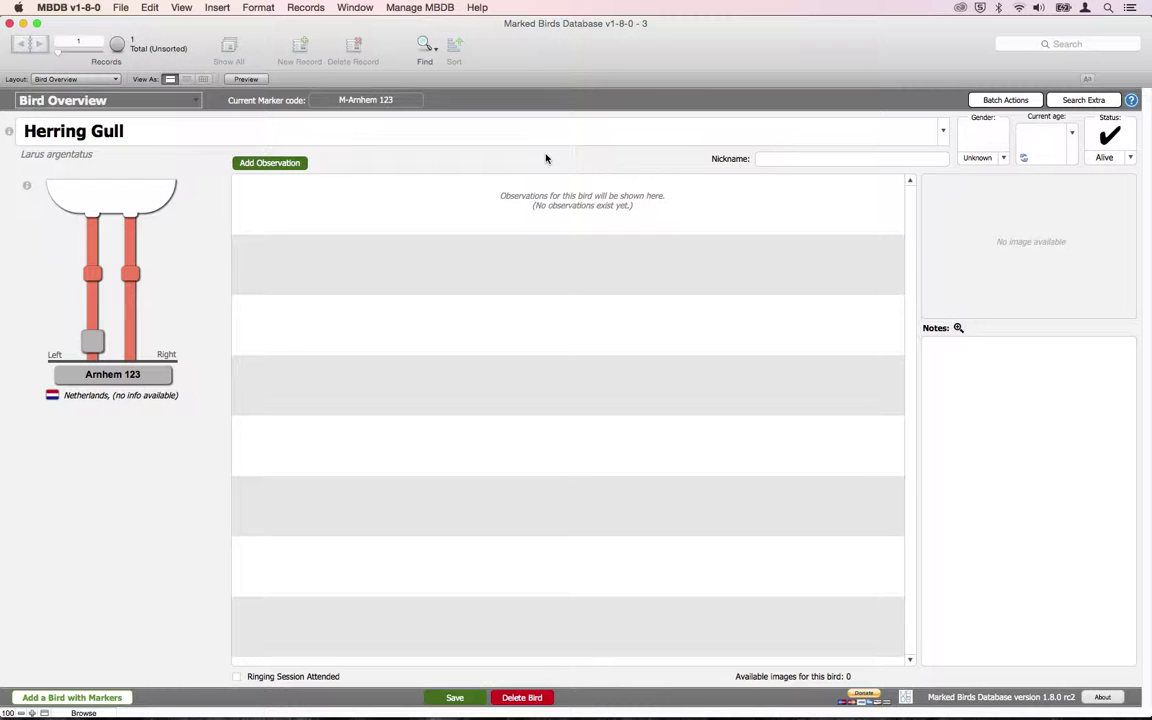